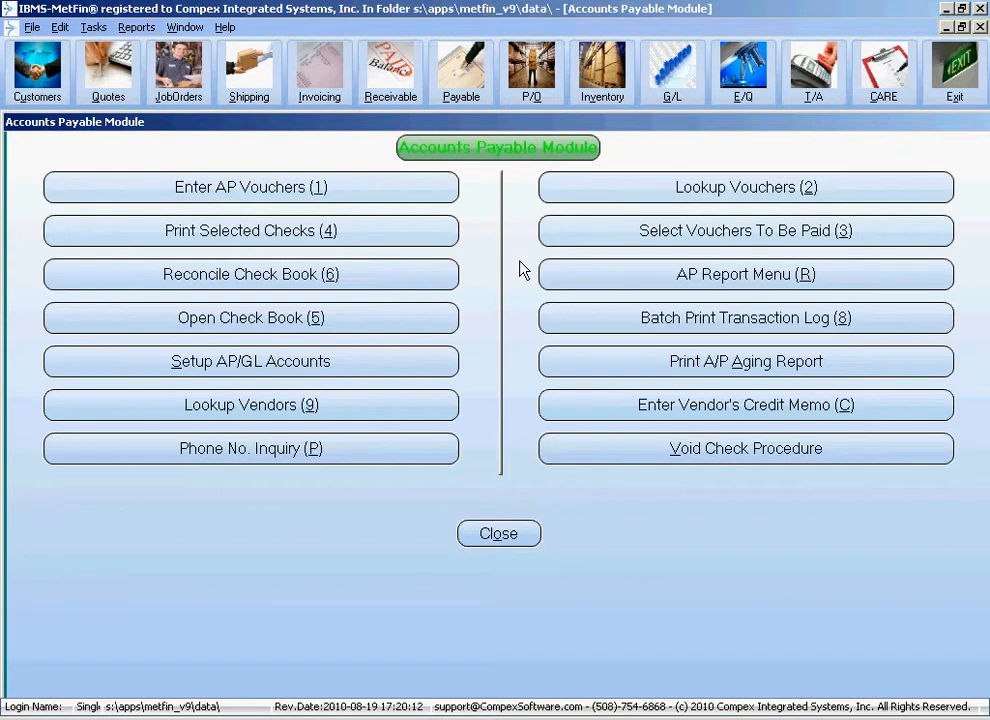
Step: Open the list for selecting vouchers to be paid and sort it by due date, finally by vendor name
{"action": "left_click", "coordinate": [634, 234]}
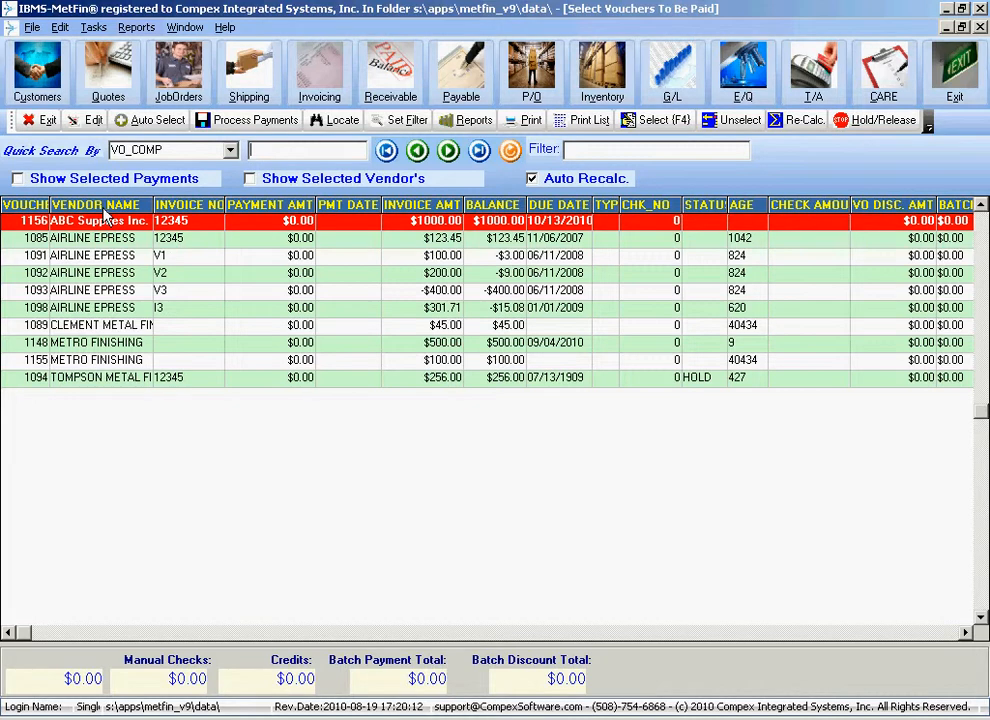
{"action": "left_click", "coordinate": [568, 205]}
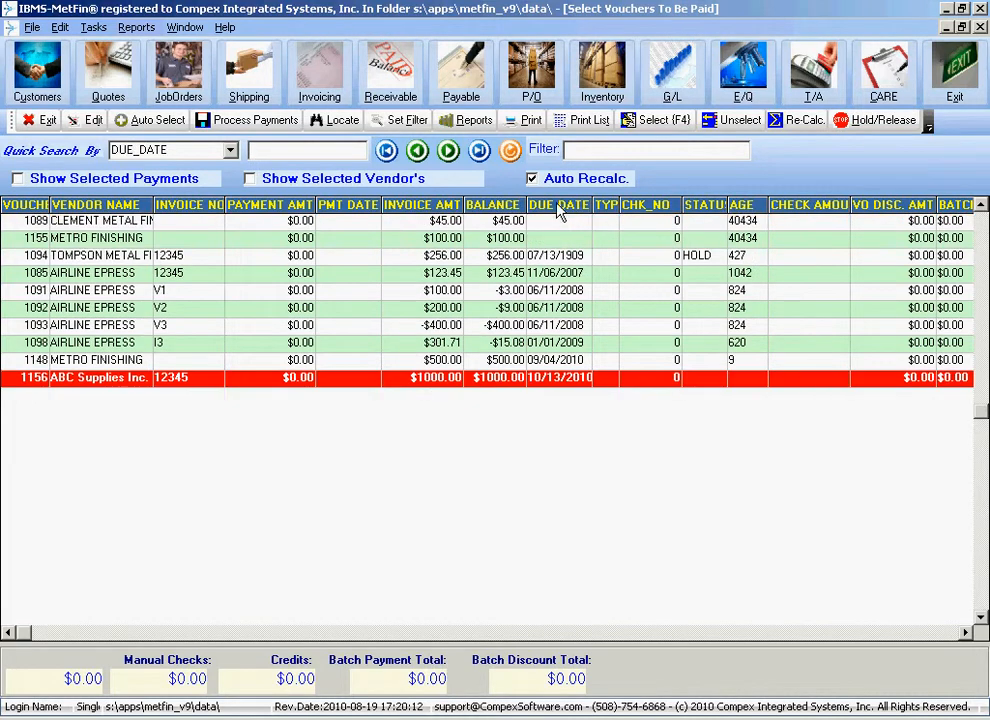
{"action": "left_click", "coordinate": [122, 206]}
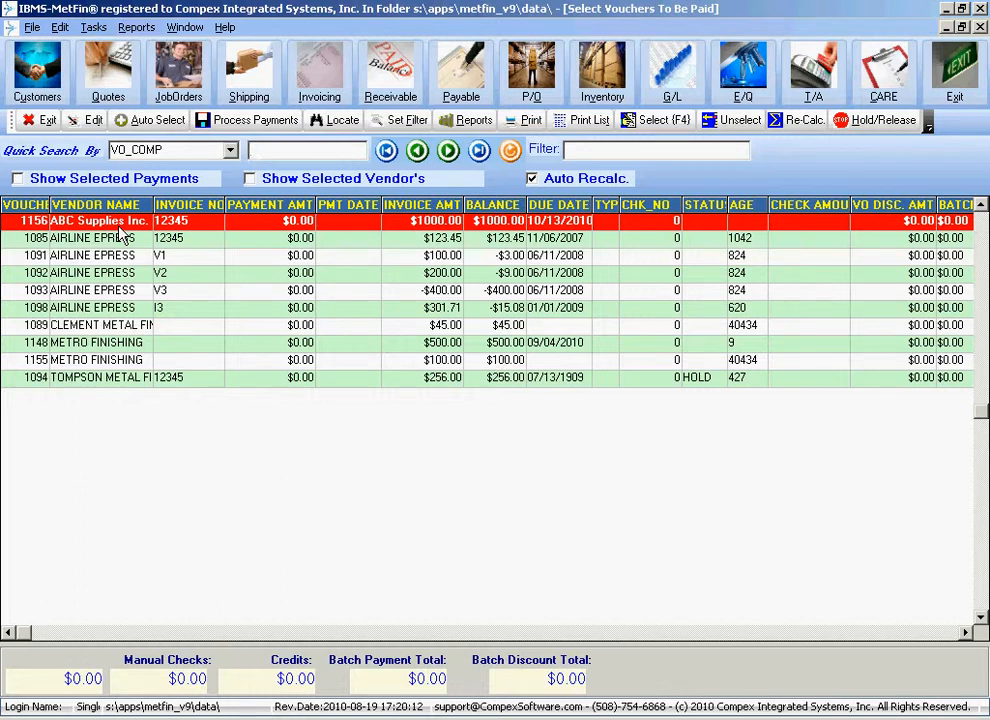
Step: Select the ABC Supplies Inc. voucher for payment and approve paying it before its due date
{"action": "key", "text": "F4"}
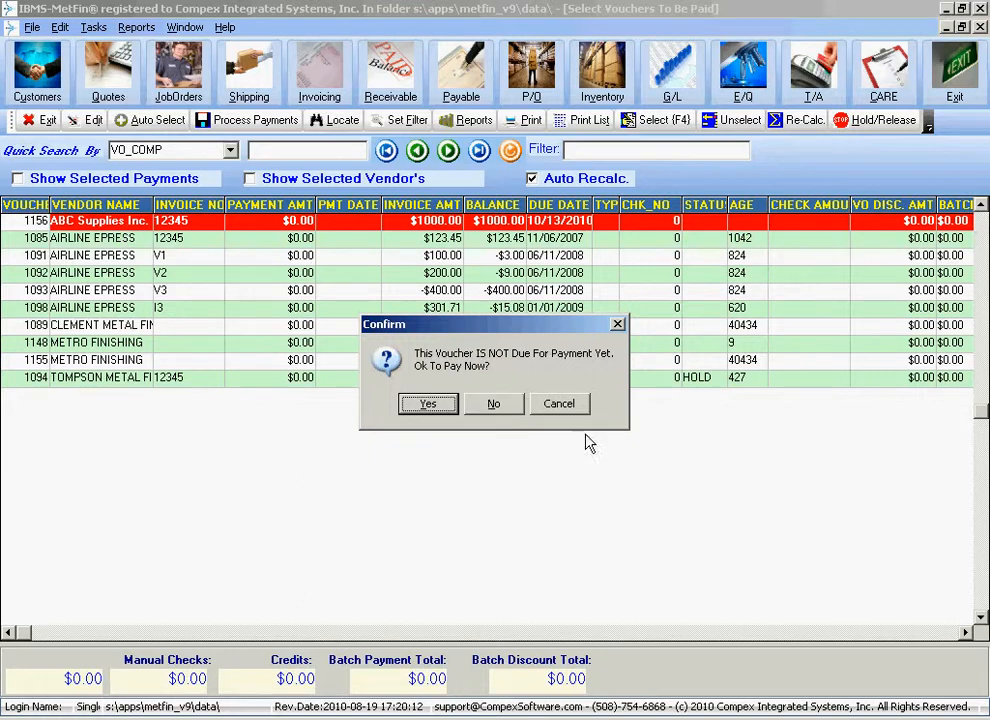
{"action": "left_click_drag", "start_coordinate": [508, 336], "coordinate": [487, 270]}
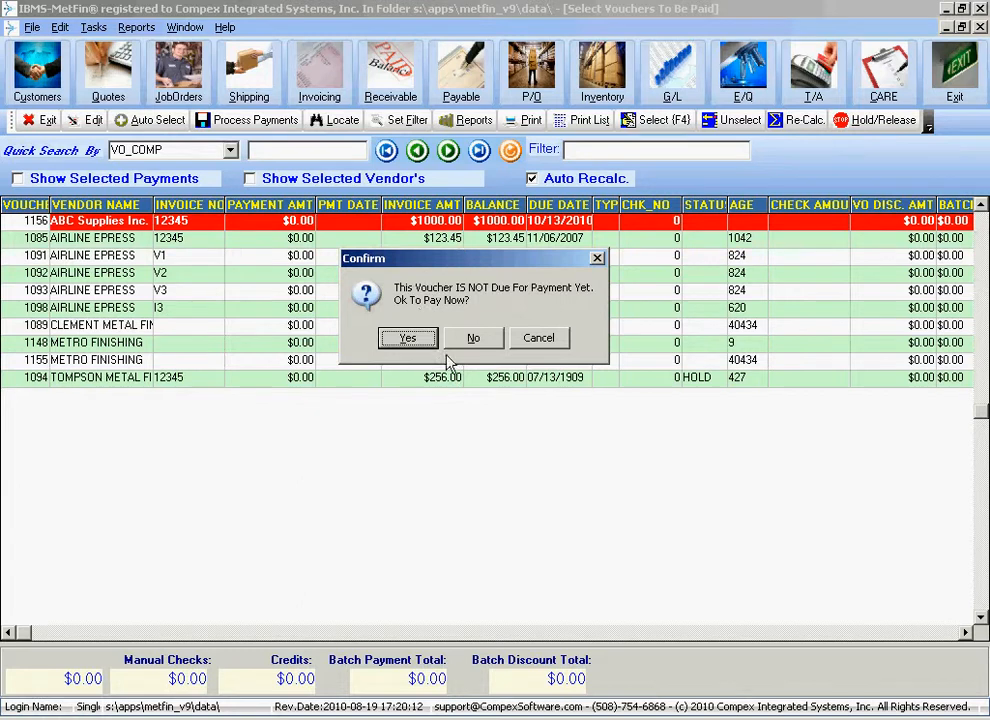
{"action": "left_click", "coordinate": [408, 339]}
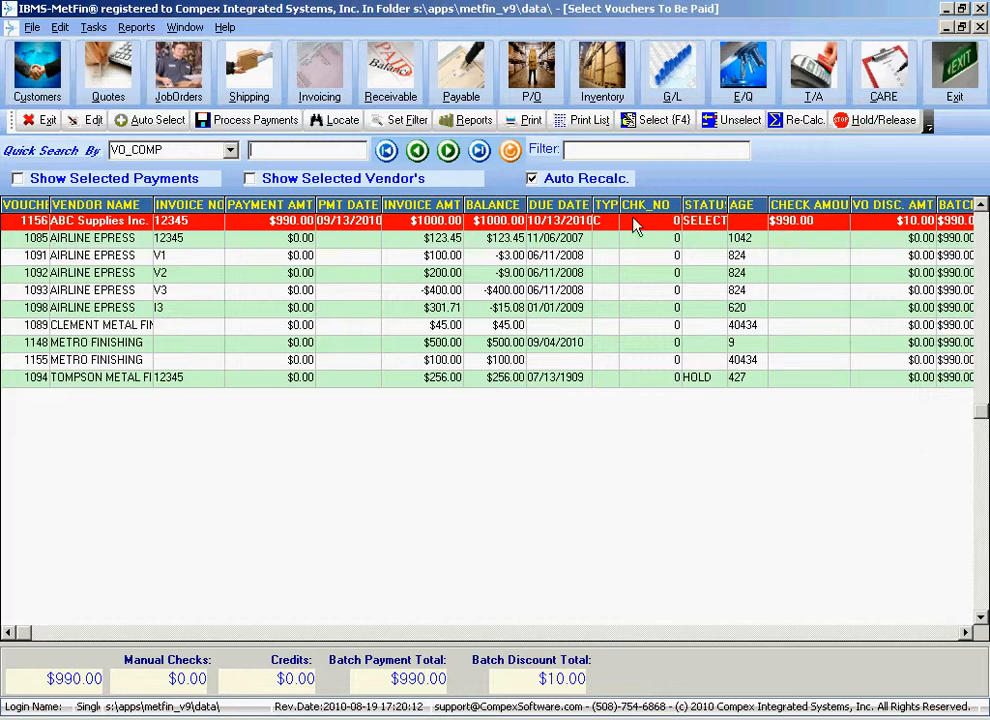
{"action": "left_click", "coordinate": [527, 245]}
{"action": "left_click", "coordinate": [507, 229]}
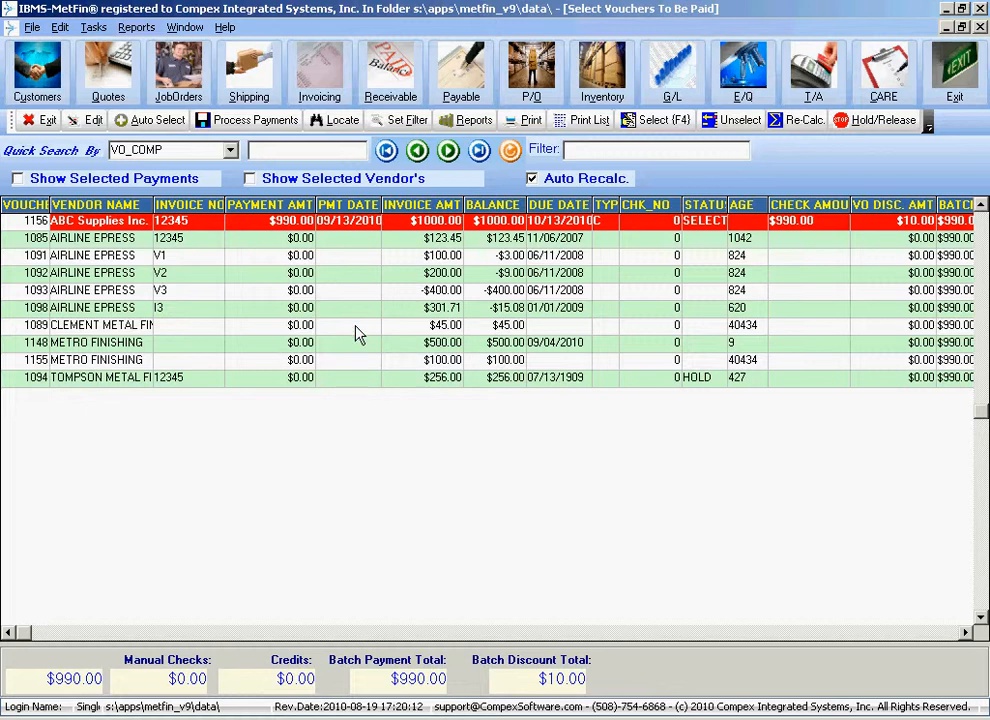
Step: Select the Airline Epress vouchers for invoices 12345, V1 and V2 for payment
{"action": "double_click", "coordinate": [364, 242]}
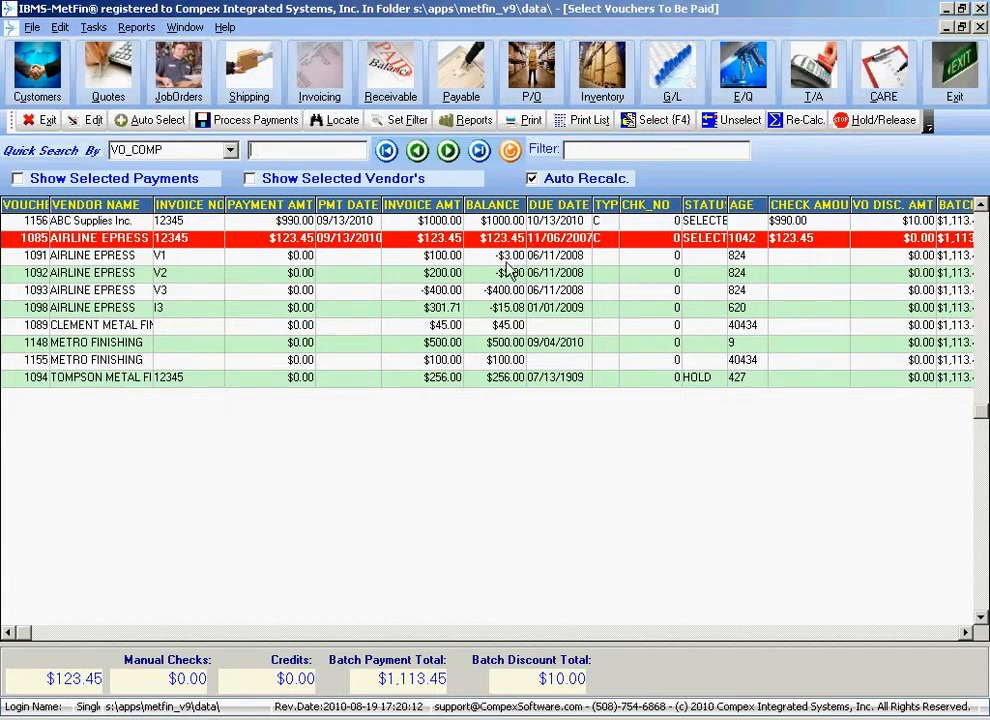
{"action": "left_click", "coordinate": [182, 257]}
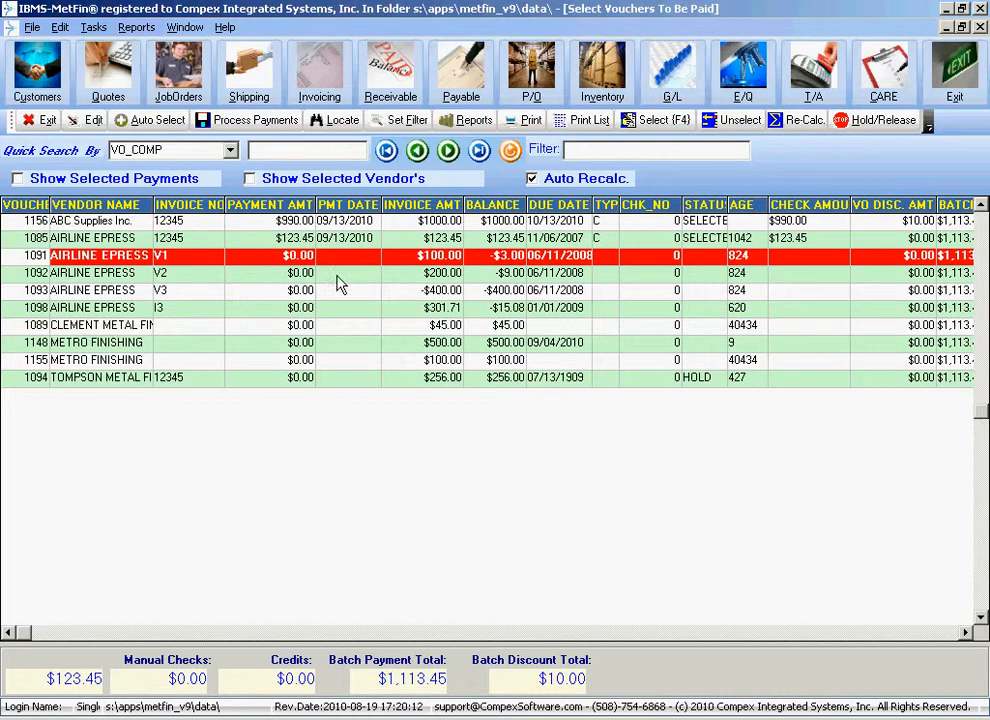
{"action": "left_click", "coordinate": [342, 270], "text": "shift"}
{"action": "key", "text": "Up"}
{"action": "key", "text": "Down"}
{"action": "key", "text": "Up"}
{"action": "left_click", "coordinate": [285, 238]}
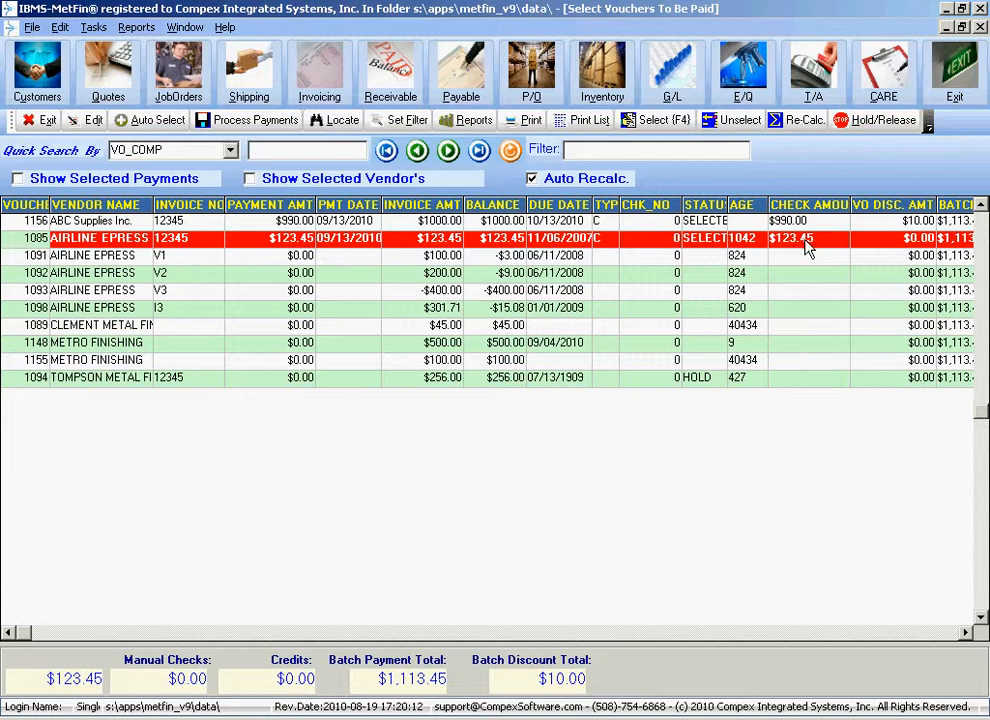
{"action": "left_click", "coordinate": [456, 257]}
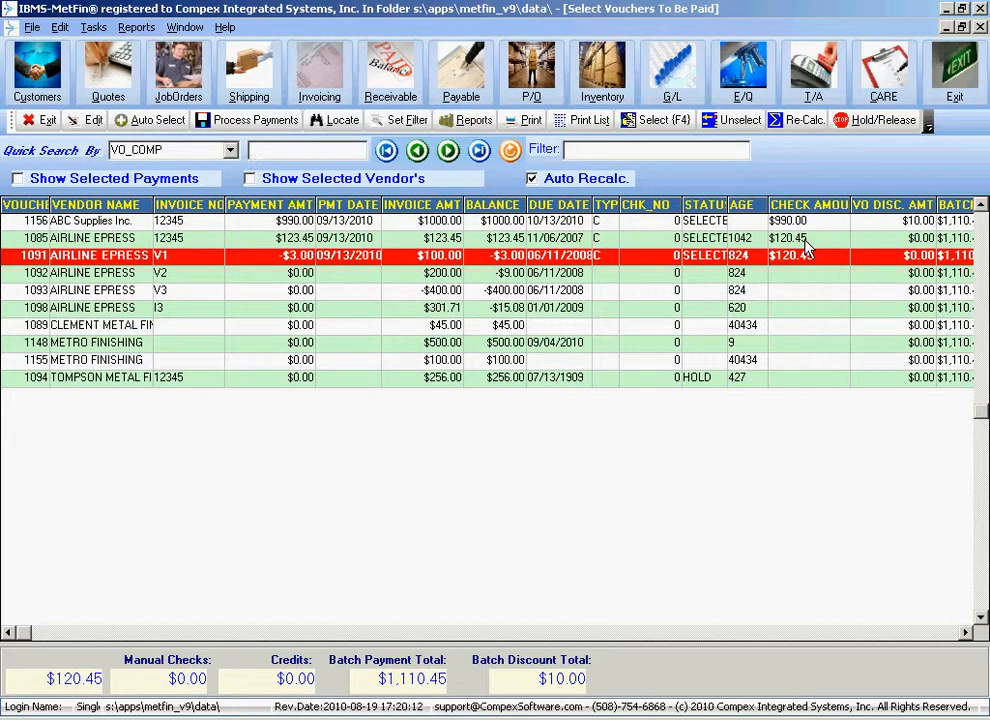
{"action": "double_click", "coordinate": [475, 275]}
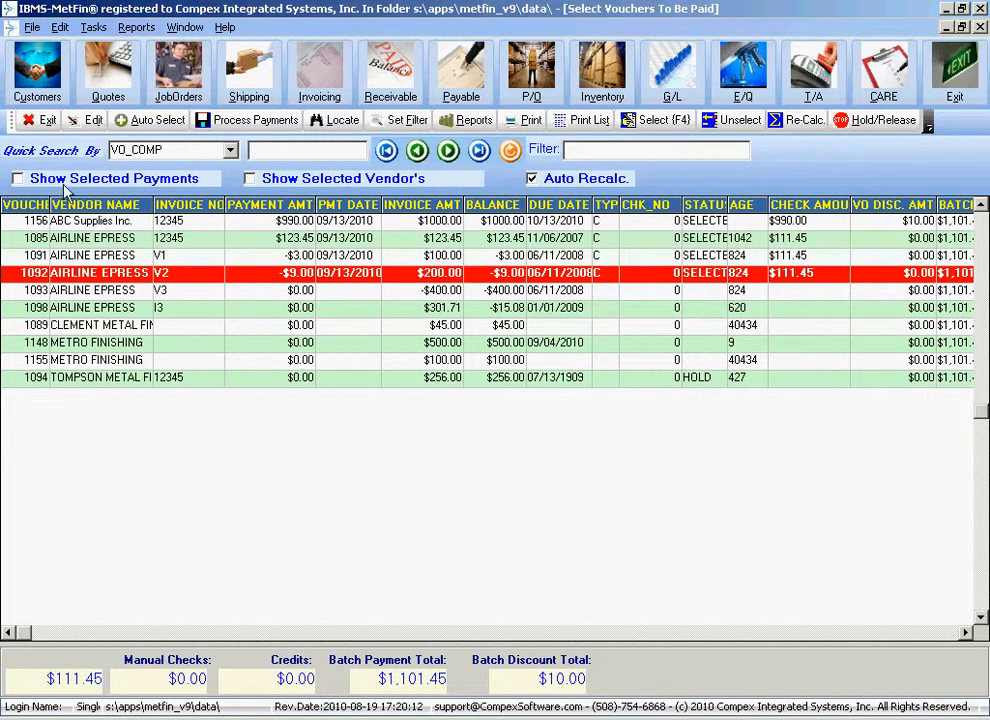
Step: Show only the Airline Epress vouchers to review that vendor's payments, and restore the full voucher list
{"action": "left_click", "coordinate": [171, 243]}
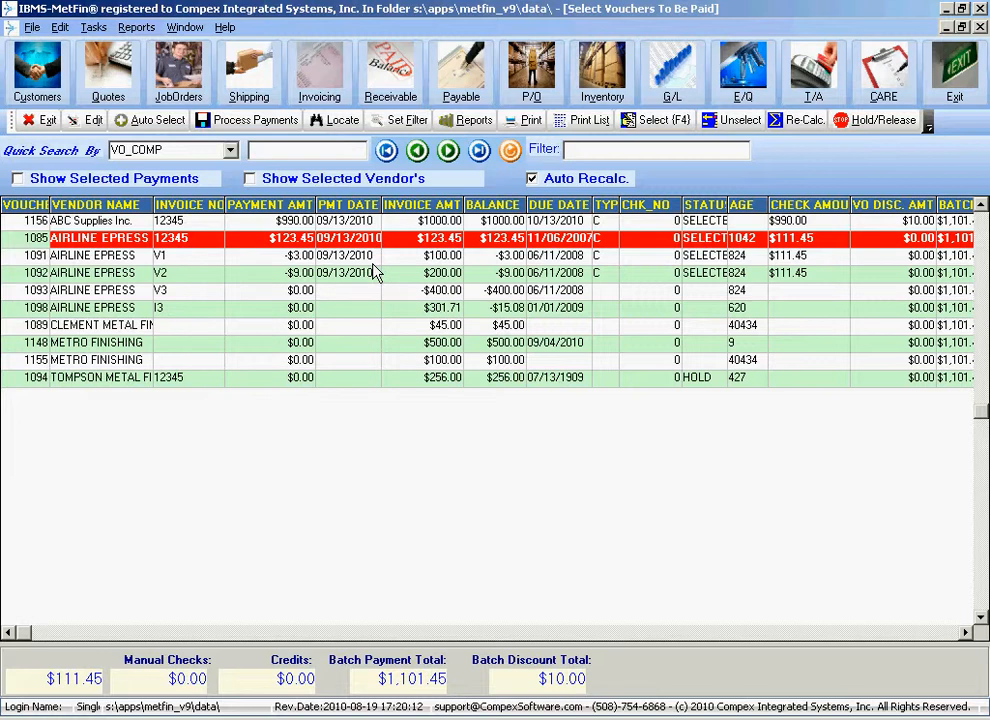
{"action": "left_click", "coordinate": [107, 256]}
{"action": "left_click", "coordinate": [107, 241]}
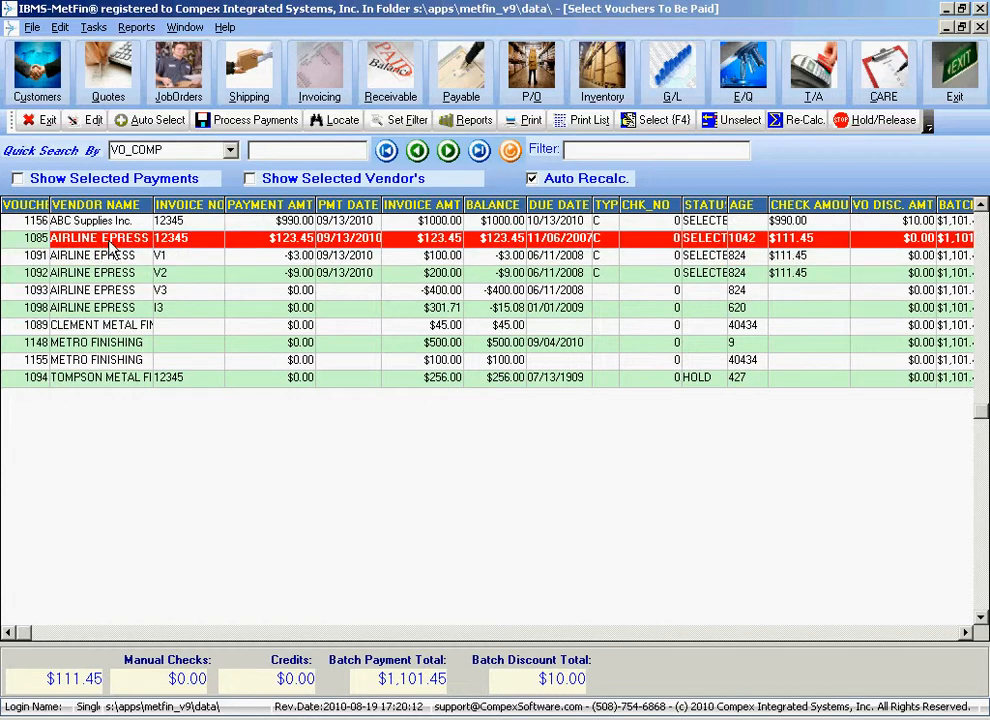
{"action": "left_click", "coordinate": [322, 179]}
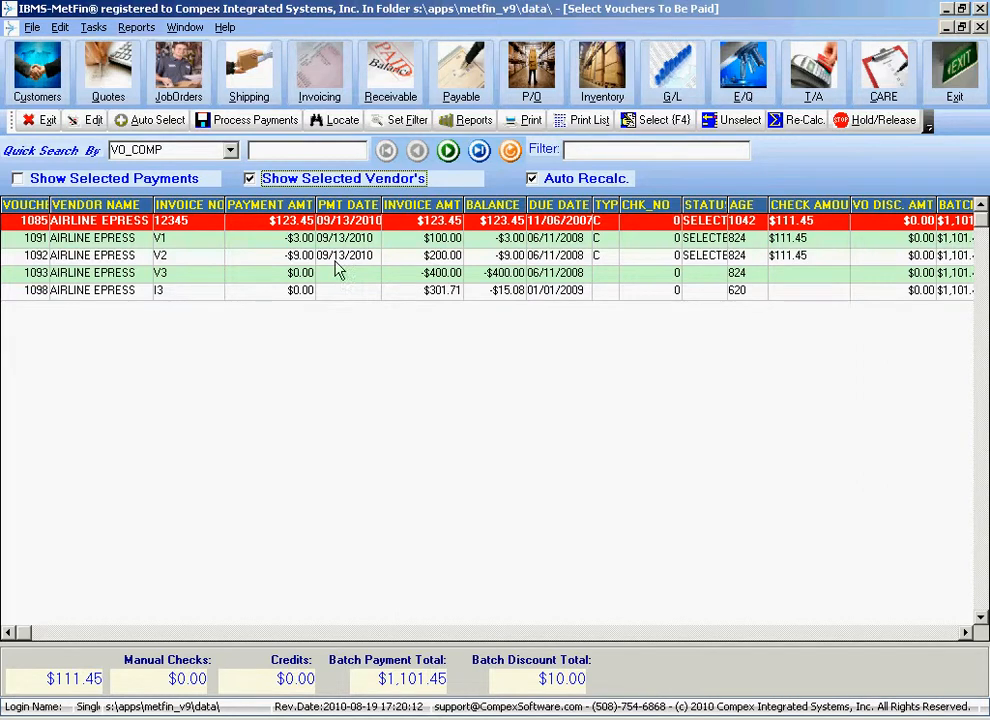
{"action": "left_click", "coordinate": [249, 178]}
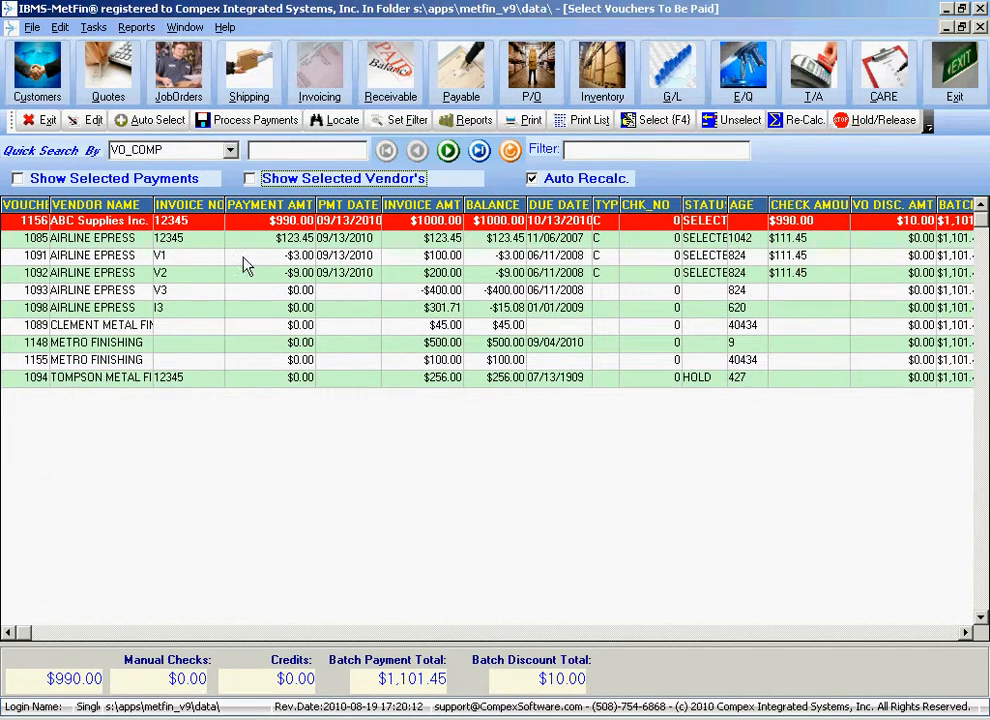
Step: Review the check amounts with only the selected payments shown, and return to the full voucher list
{"action": "left_click", "coordinate": [316, 238]}
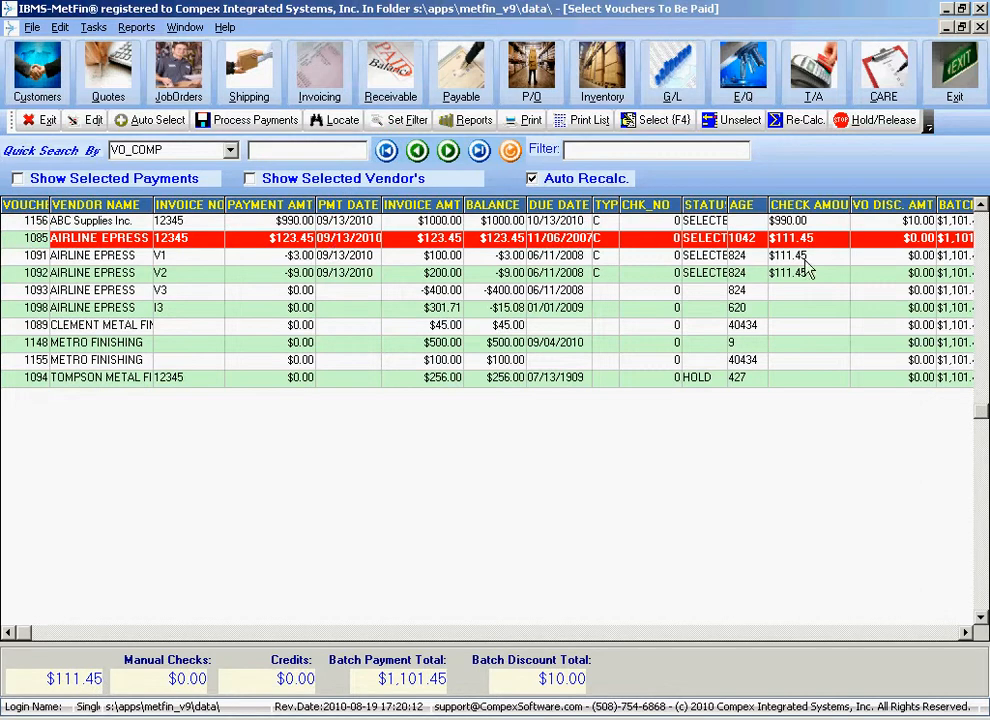
{"action": "left_click", "coordinate": [58, 182]}
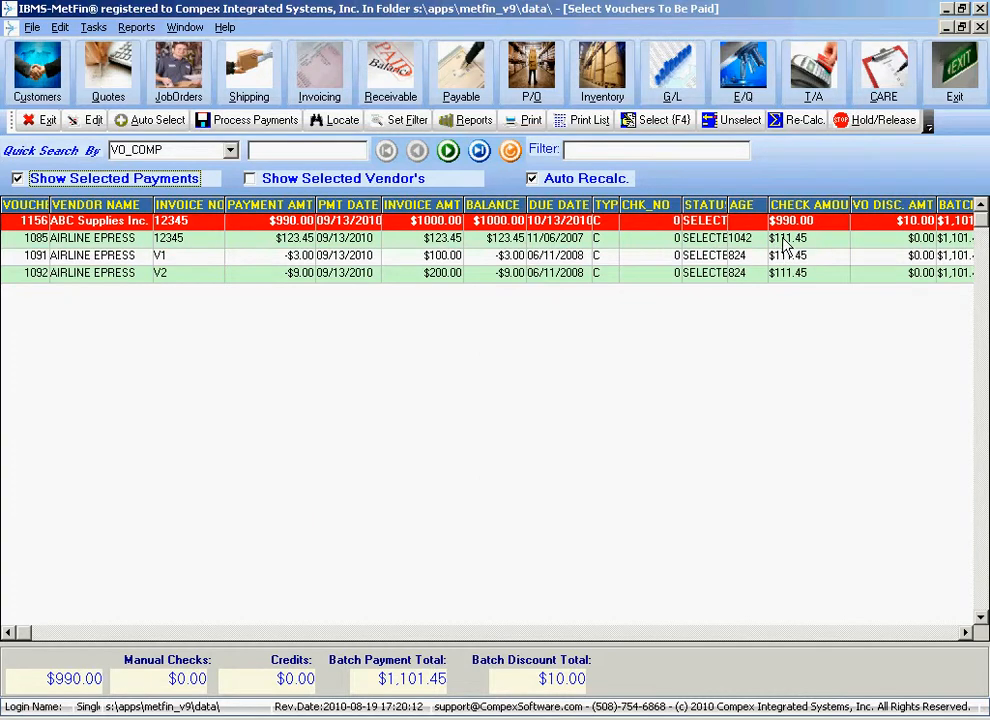
{"action": "left_click", "coordinate": [122, 183]}
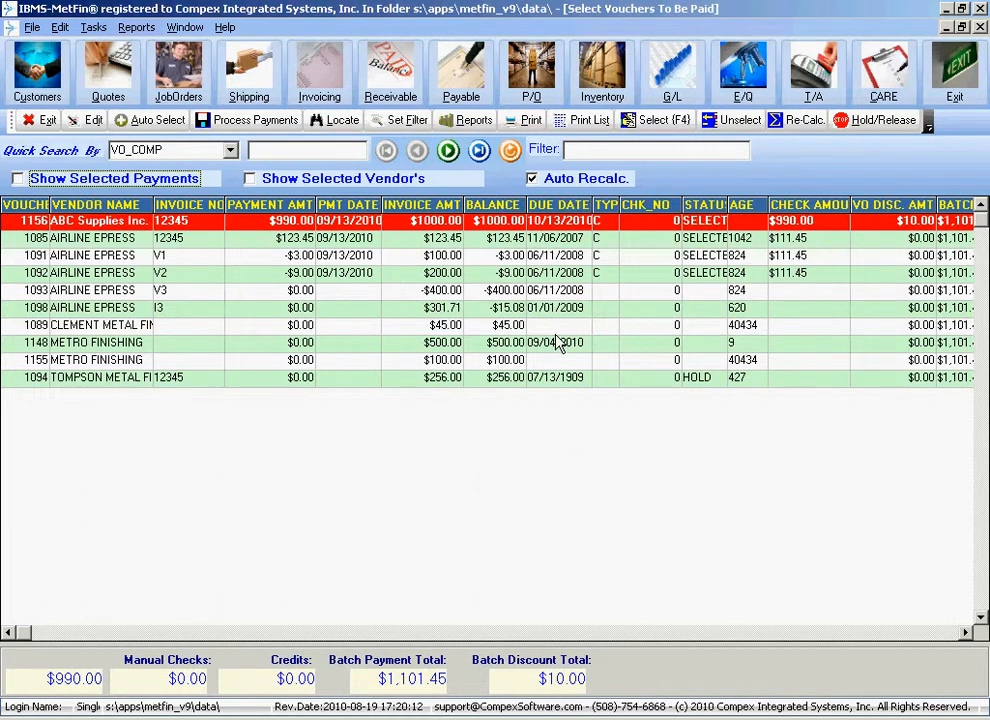
Step: Select the Metro Finishing voucher due 09/04/2010 for payment and set its amount to pay to $300.00
{"action": "left_click", "coordinate": [355, 344]}
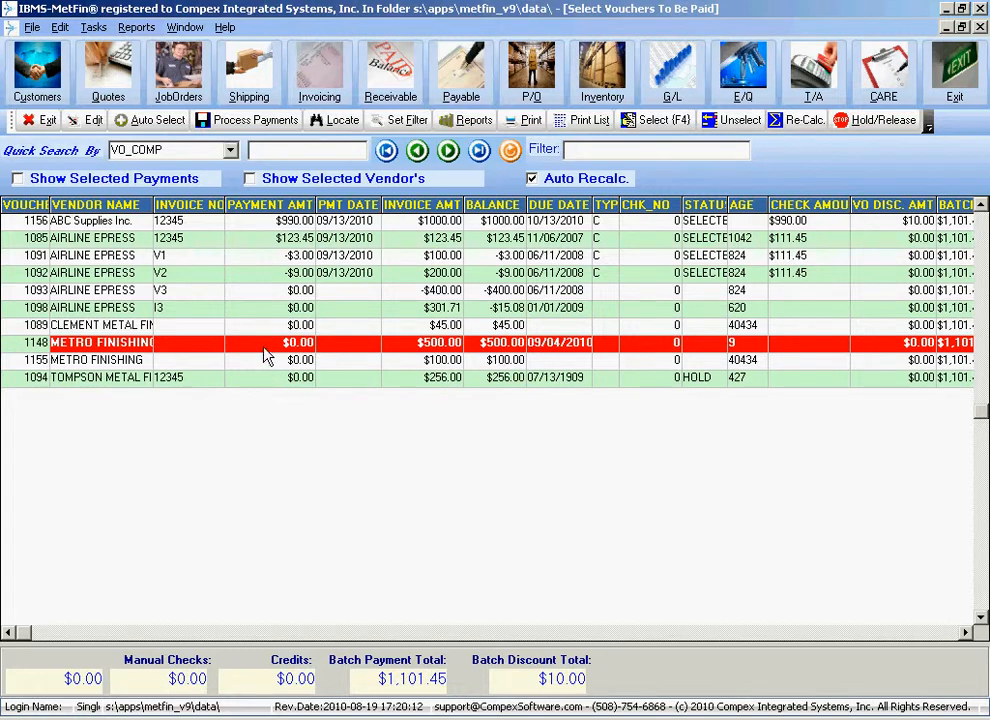
{"action": "key", "text": "F4"}
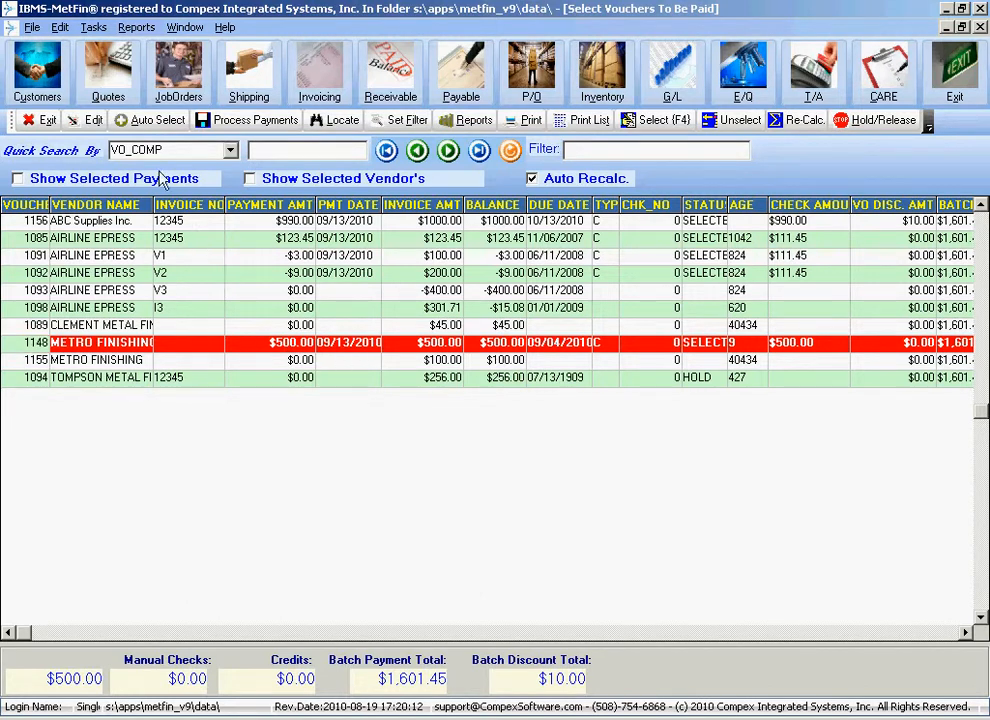
{"action": "left_click", "coordinate": [93, 120]}
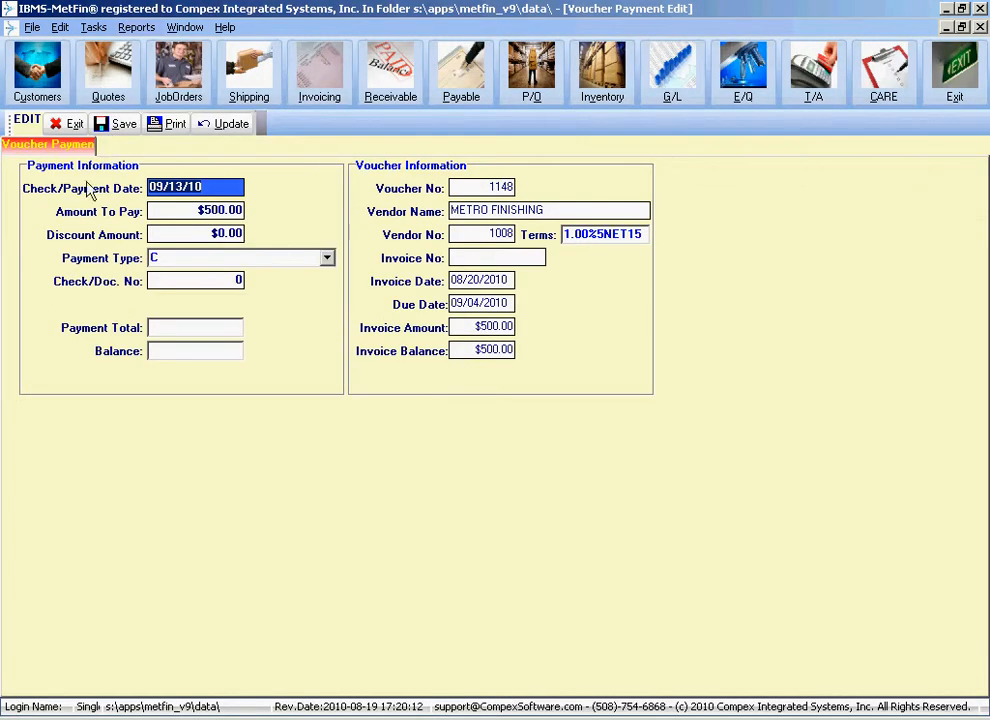
{"action": "left_click", "coordinate": [220, 215]}
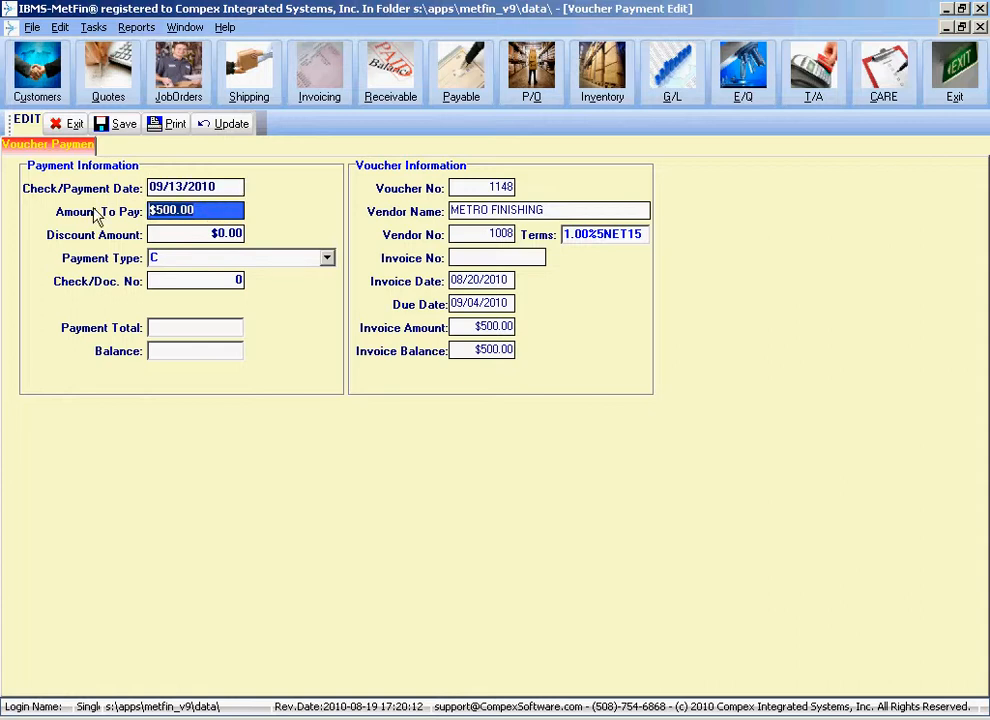
{"action": "type", "text": "300"}
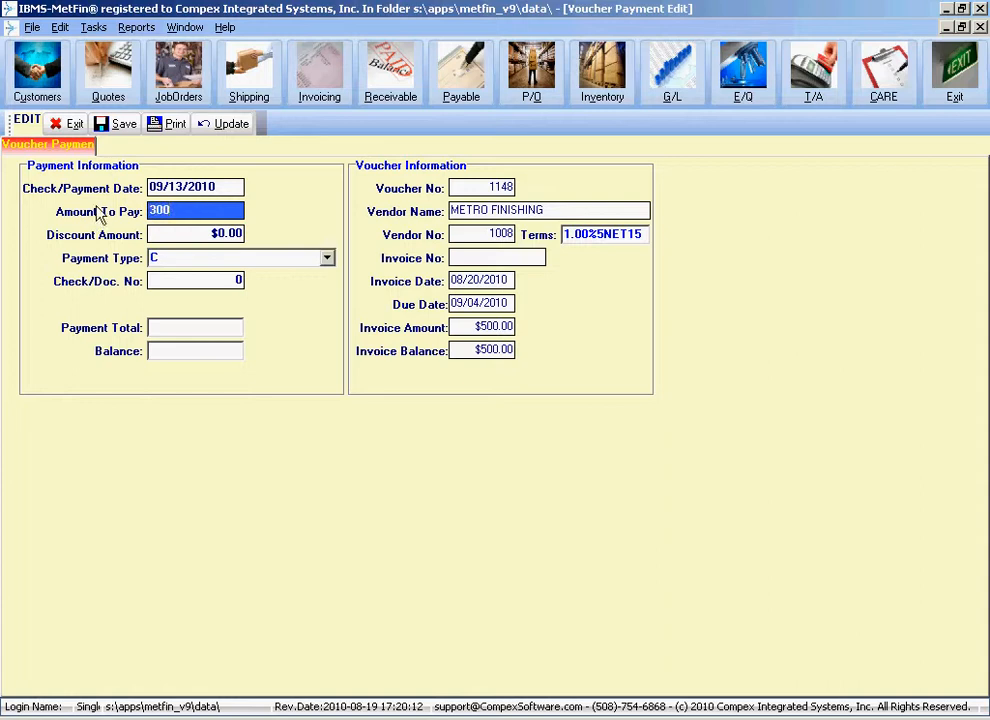
{"action": "left_click", "coordinate": [168, 234]}
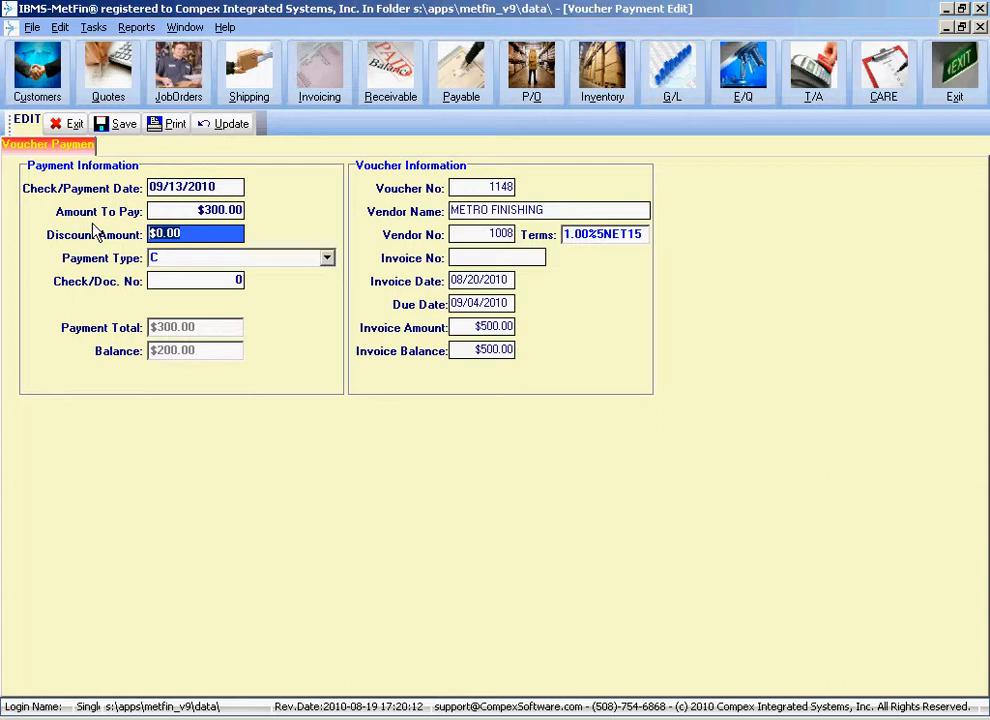
Step: Set the Metro Finishing payment type to M - Manual Check and enter 5666 as the check number
{"action": "left_click", "coordinate": [328, 258]}
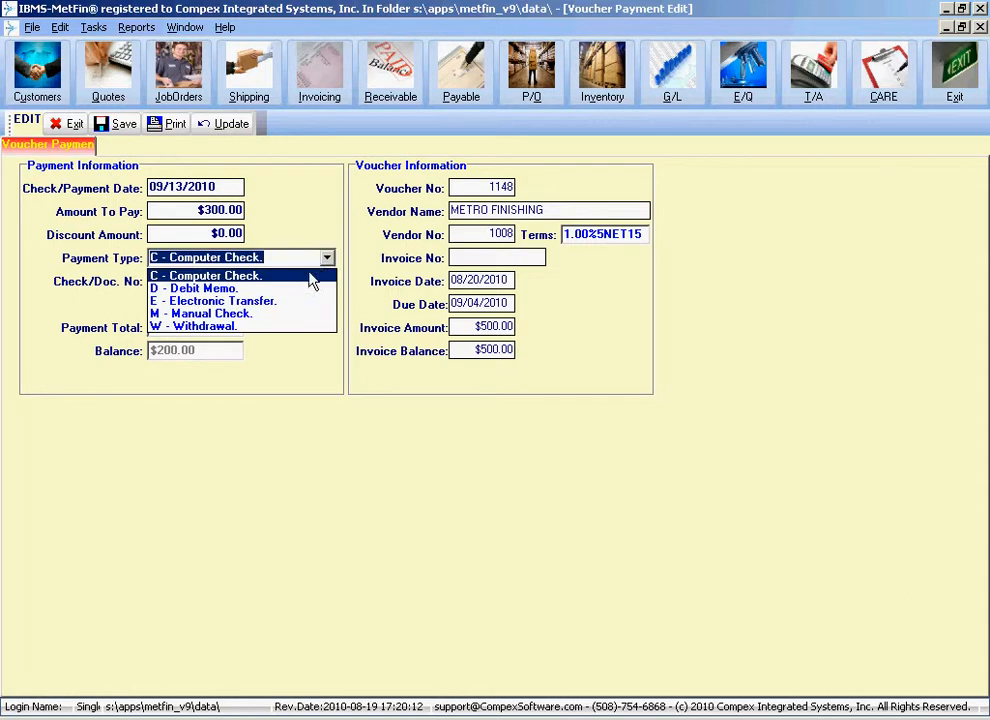
{"action": "left_click", "coordinate": [312, 277]}
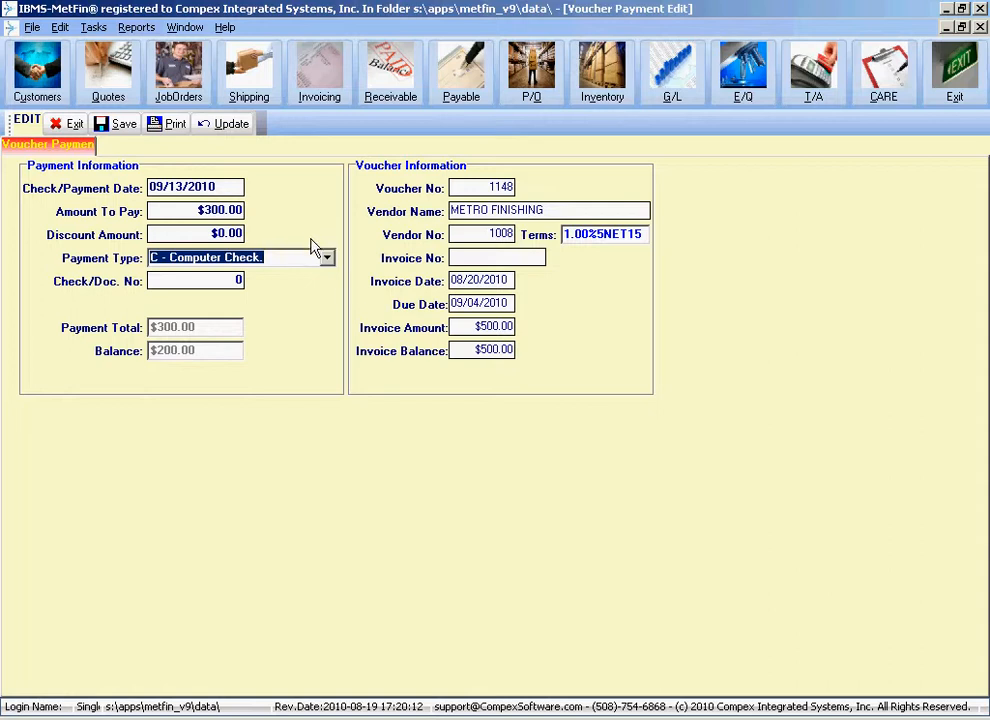
{"action": "left_click", "coordinate": [328, 258]}
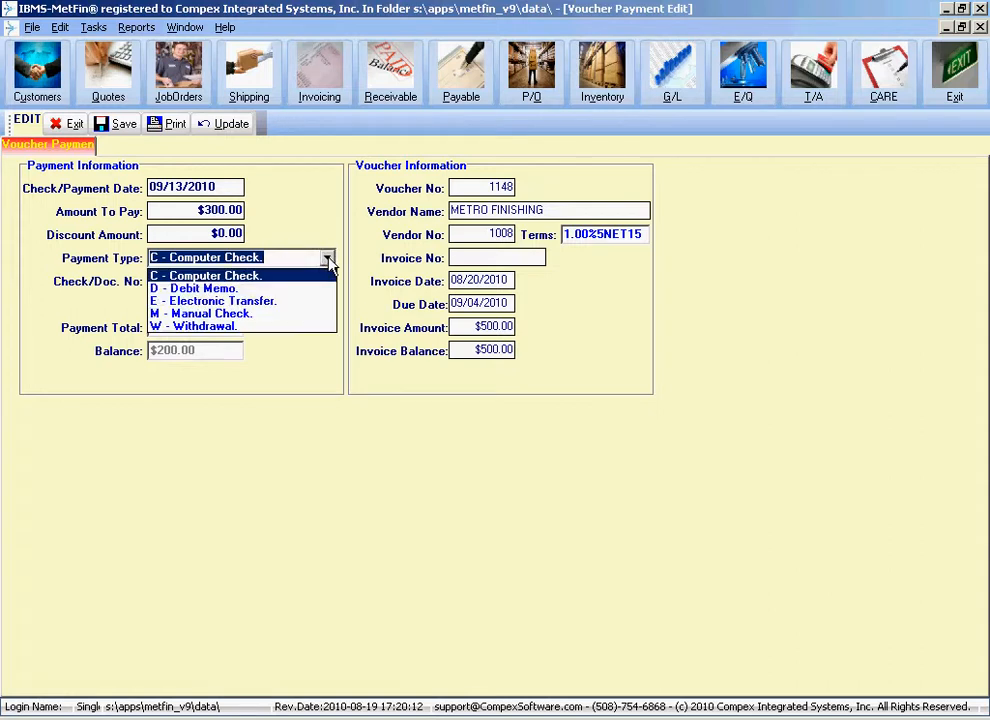
{"action": "left_click", "coordinate": [305, 313]}
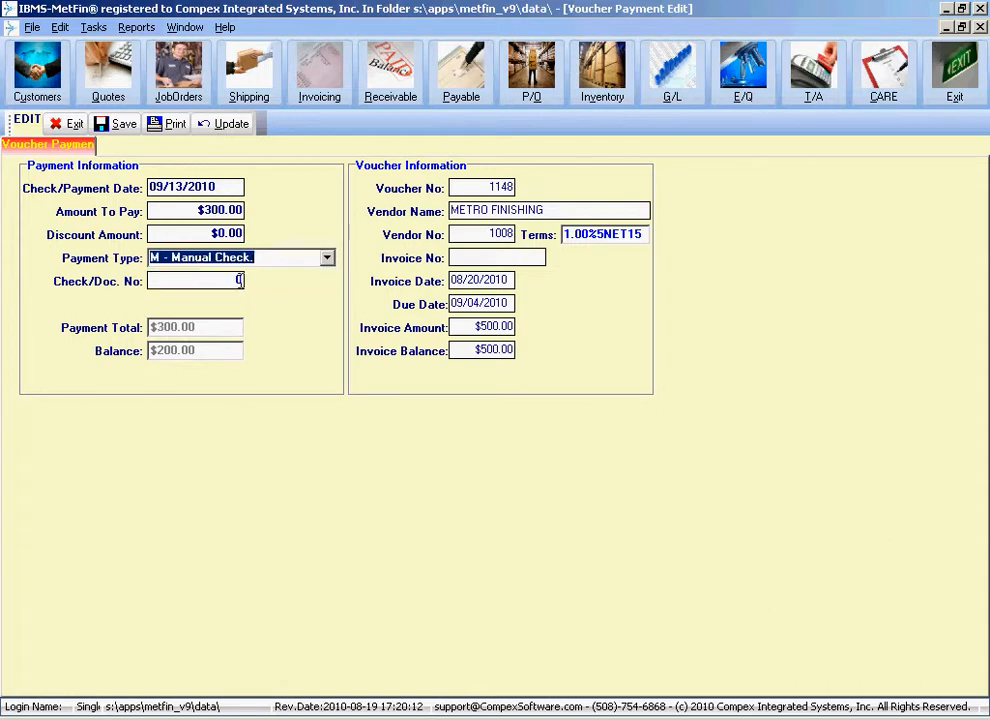
{"action": "left_click", "coordinate": [212, 280]}
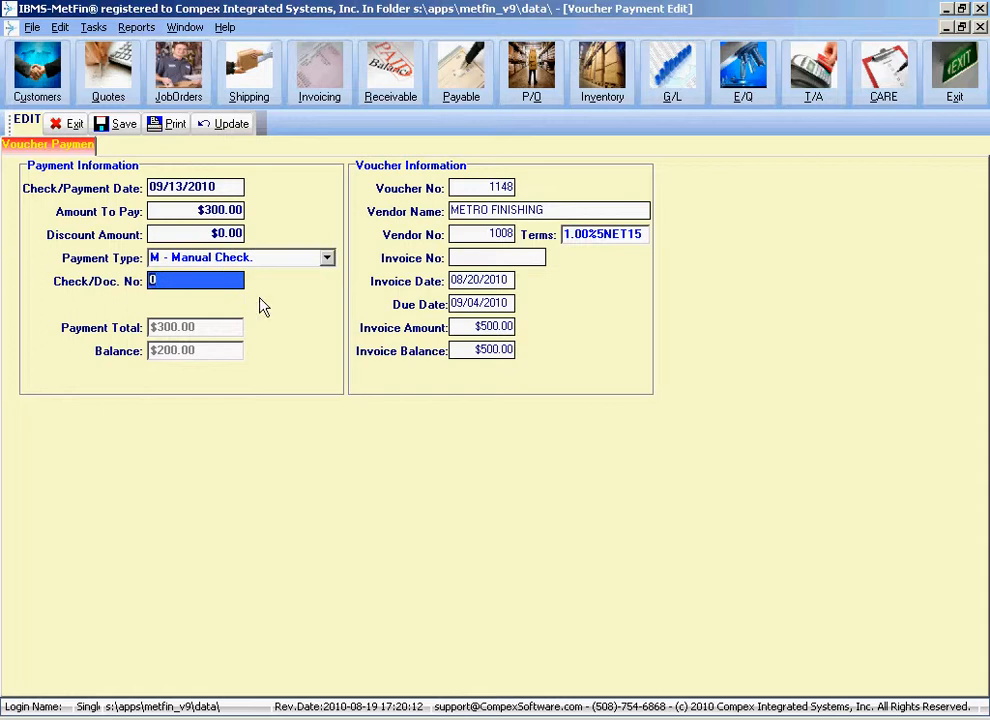
{"action": "type", "text": "5666"}
Step: Change the payment type to E - Electronic Transfer, try 667777 as the document number, and clear that number
{"action": "left_click", "coordinate": [327, 258]}
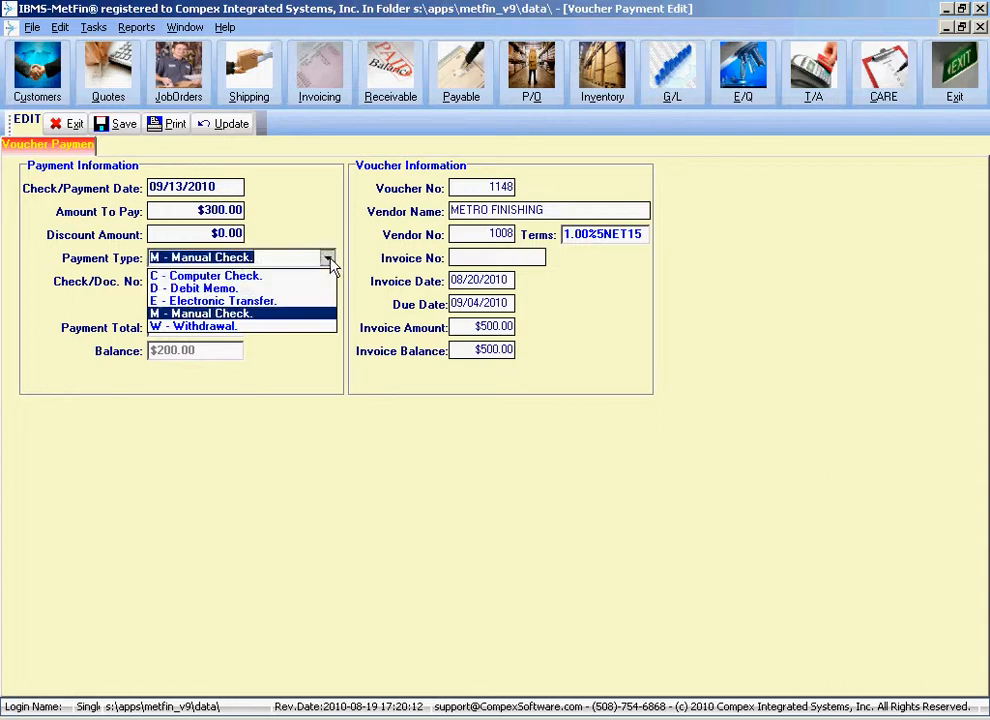
{"action": "left_click", "coordinate": [295, 303]}
{"action": "key", "text": "Tab"}
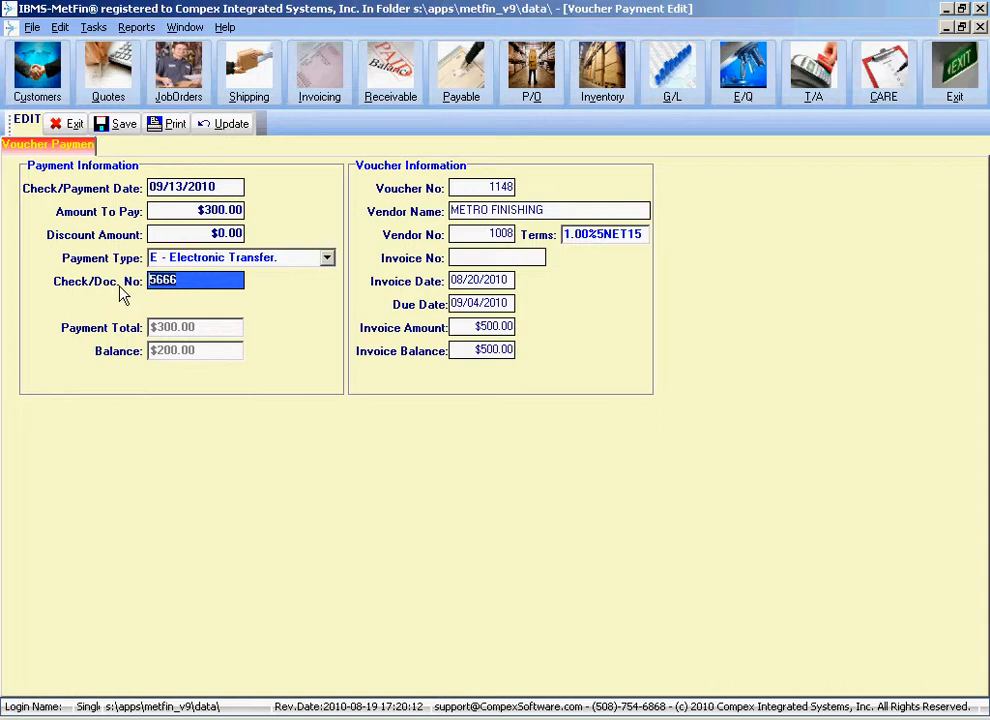
{"action": "type", "text": "667777"}
{"action": "key", "text": "BackSpace"}
Step: Dismiss the missing document number warning and set the Metro Finishing payment type to C - Computer Check
{"action": "left_click", "coordinate": [327, 258]}
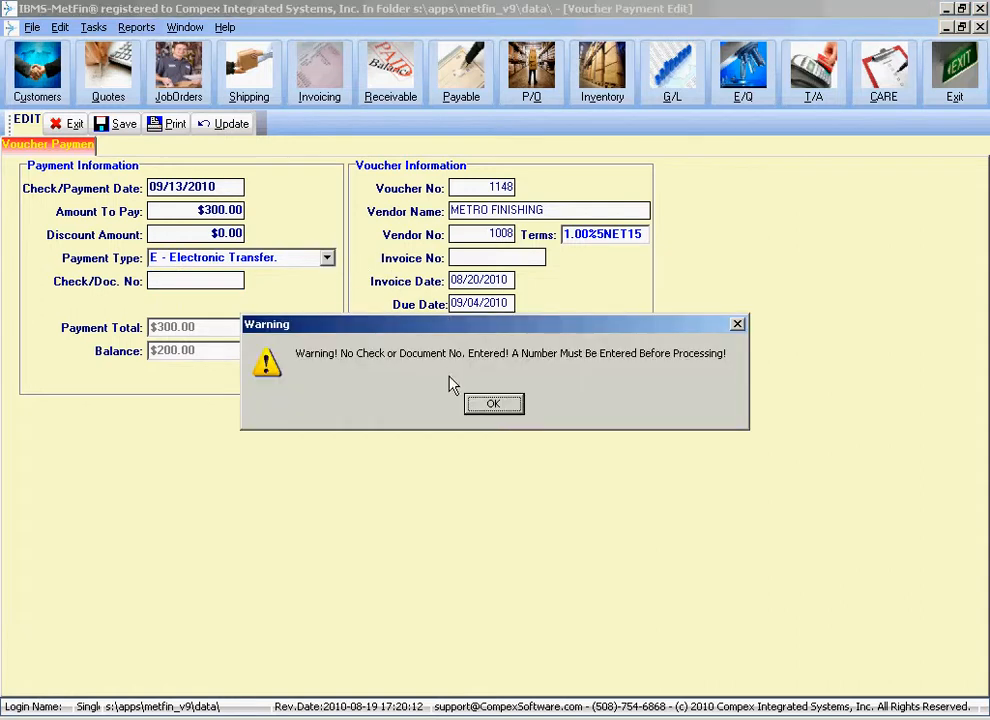
{"action": "left_click", "coordinate": [489, 404]}
{"action": "left_click", "coordinate": [327, 258]}
{"action": "left_click", "coordinate": [491, 404]}
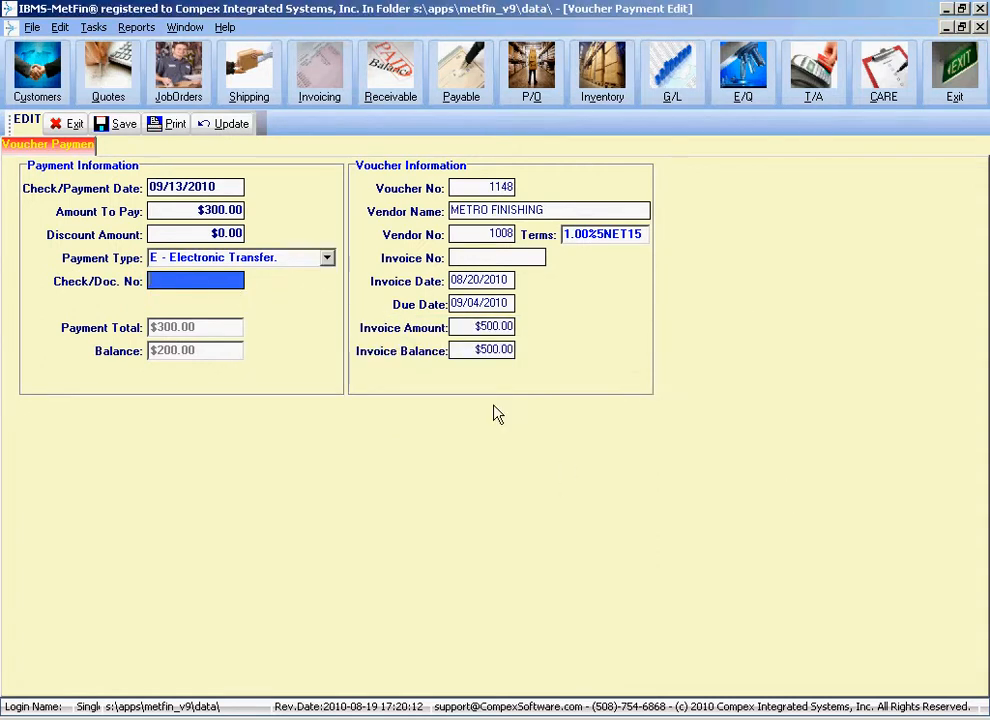
{"action": "left_click", "coordinate": [327, 258]}
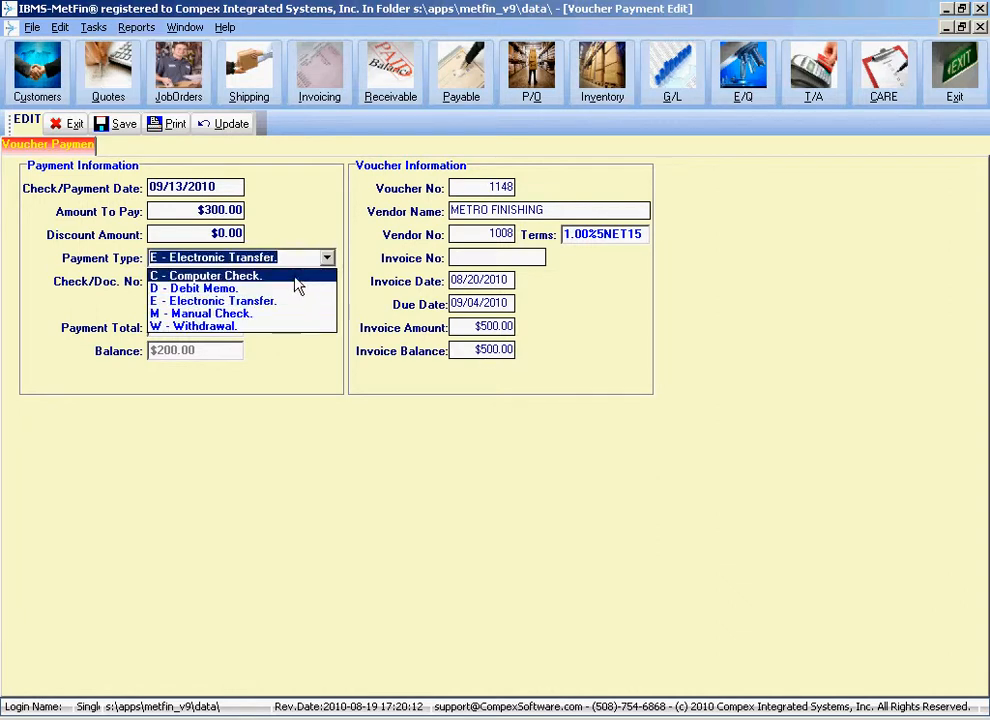
{"action": "left_click", "coordinate": [302, 277]}
Step: Enter 11 as the check number for the Metro Finishing payment and save it
{"action": "left_click", "coordinate": [234, 281]}
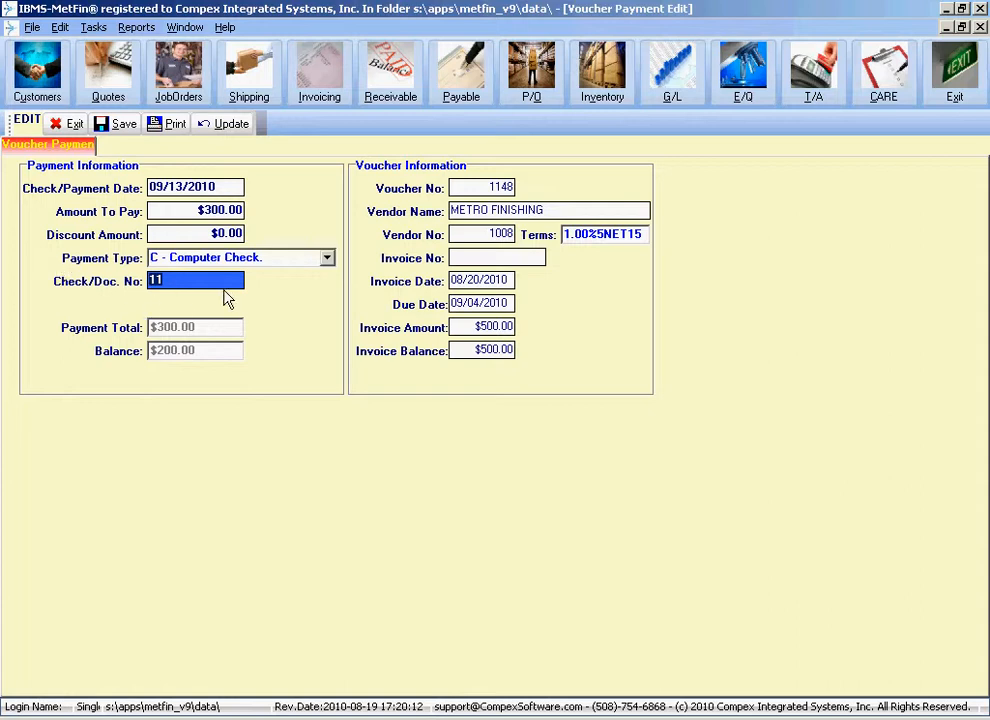
{"action": "left_click", "coordinate": [203, 231]}
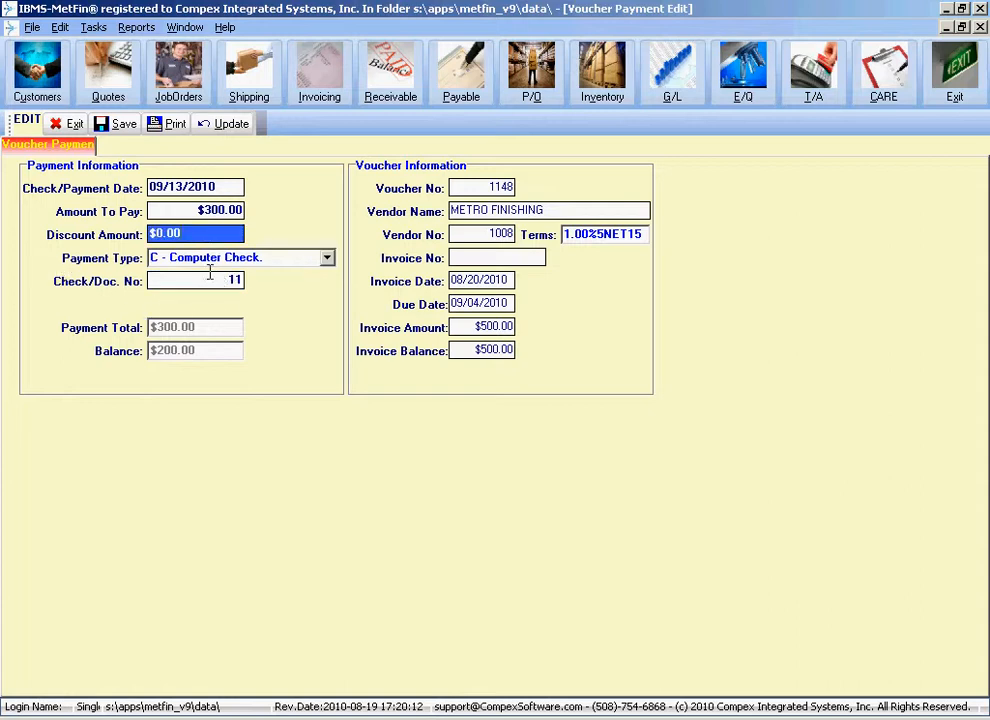
{"action": "left_click", "coordinate": [213, 278]}
{"action": "left_click", "coordinate": [199, 232]}
{"action": "left_click", "coordinate": [115, 124]}
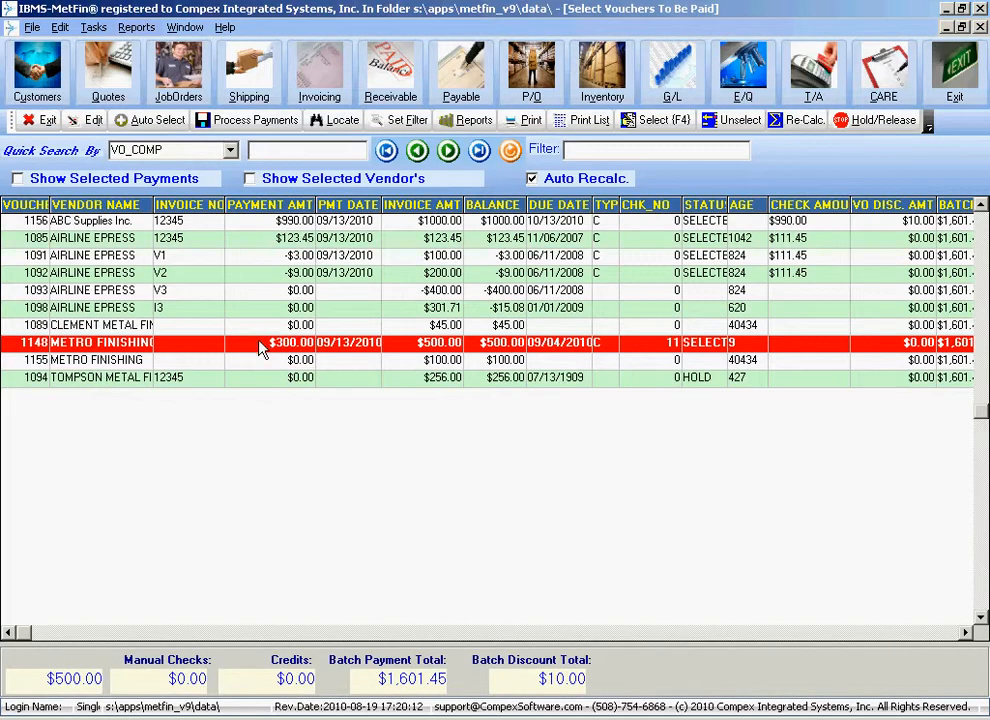
{"action": "left_click", "coordinate": [92, 122]}
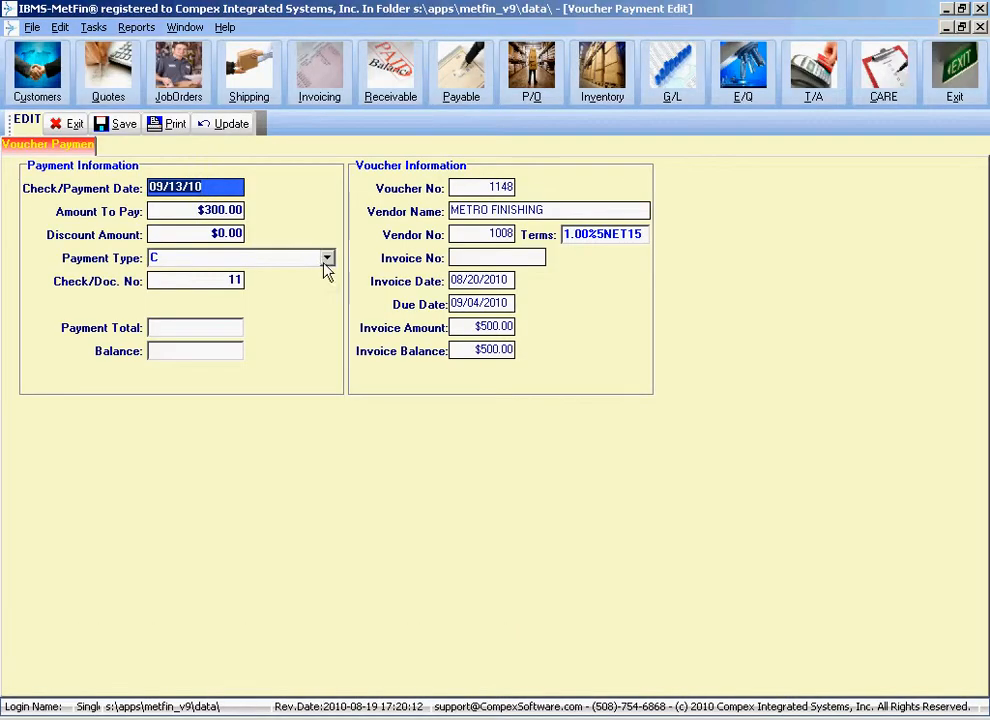
{"action": "left_click", "coordinate": [326, 258]}
{"action": "left_click", "coordinate": [272, 275]}
{"action": "key", "text": "Tab"}
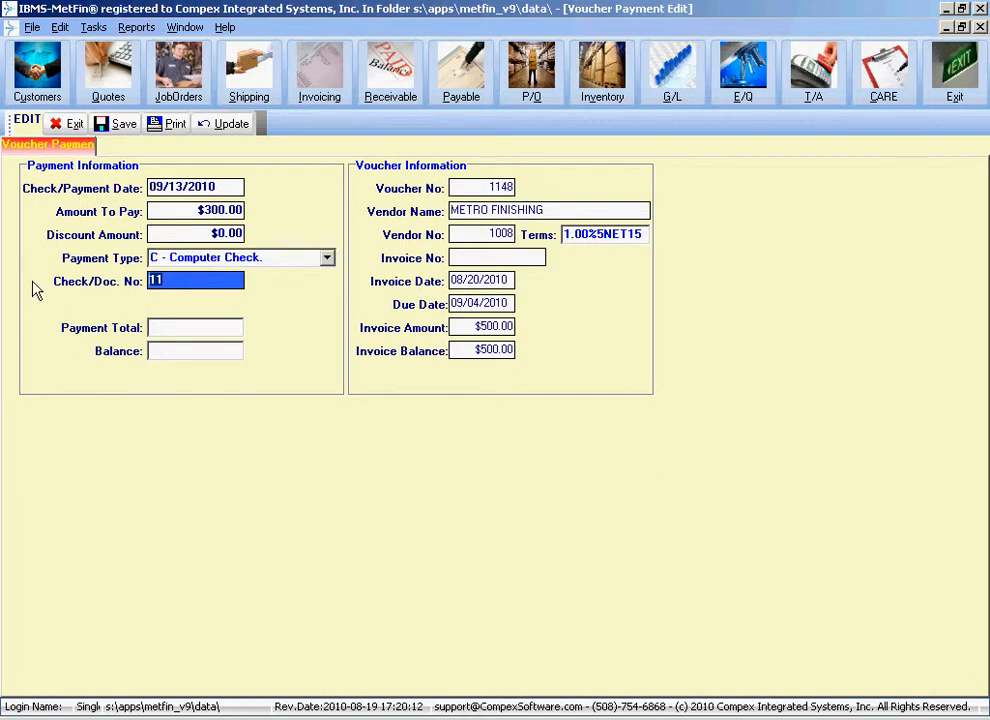
{"action": "left_click", "coordinate": [66, 123]}
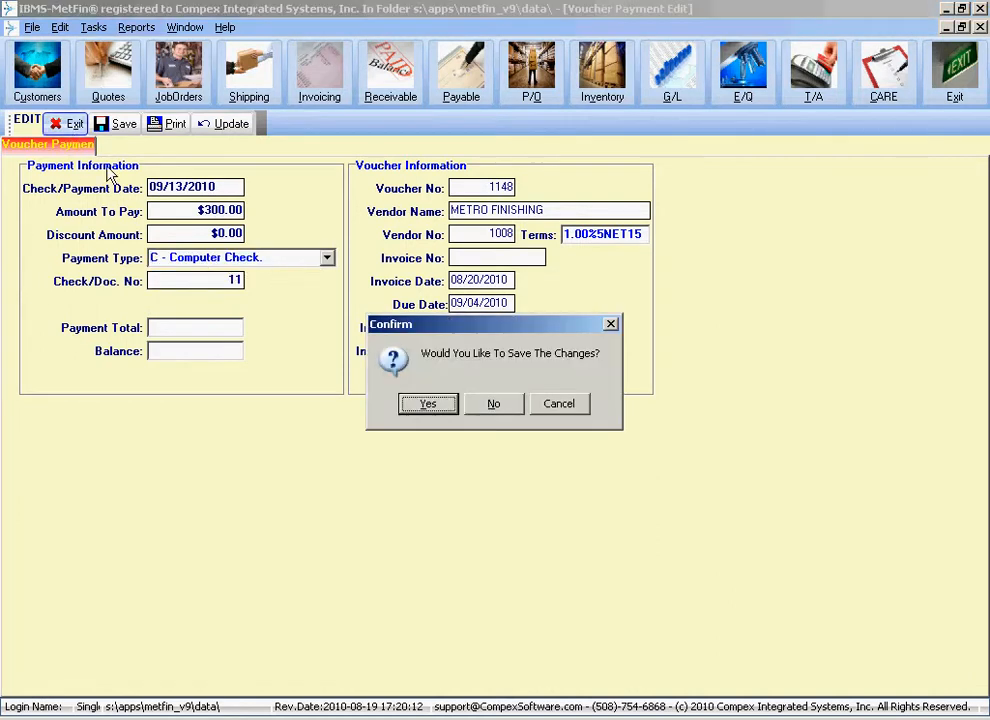
{"action": "left_click", "coordinate": [502, 412]}
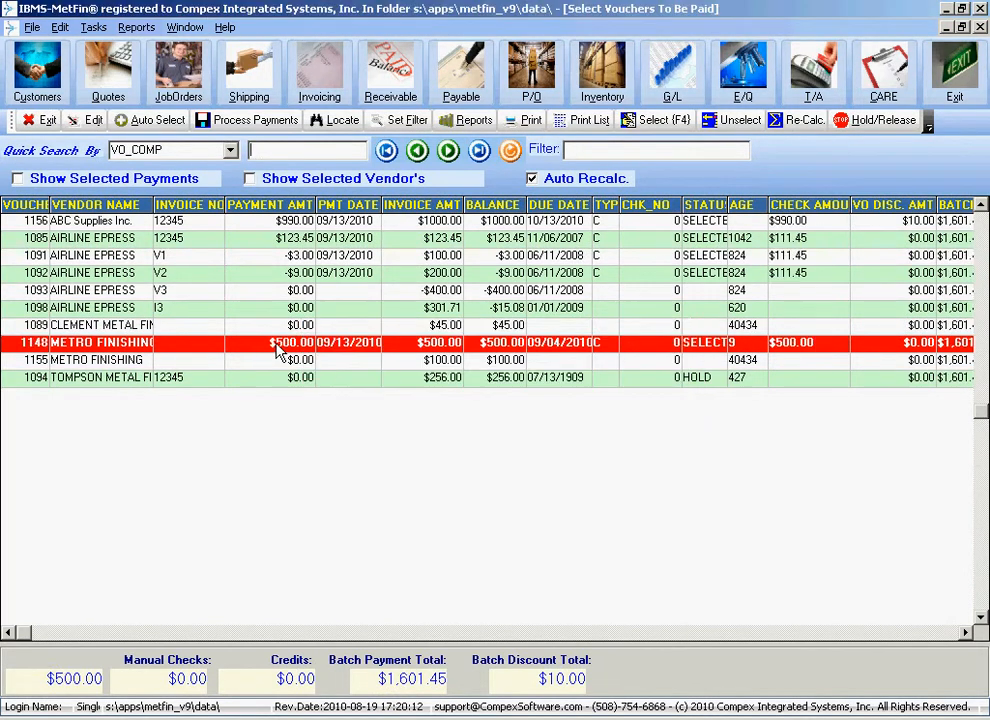
Step: Set the amount to pay on the Metro Finishing voucher due 09/04/2010 to $300 and save the payment
{"action": "left_click", "coordinate": [87, 120]}
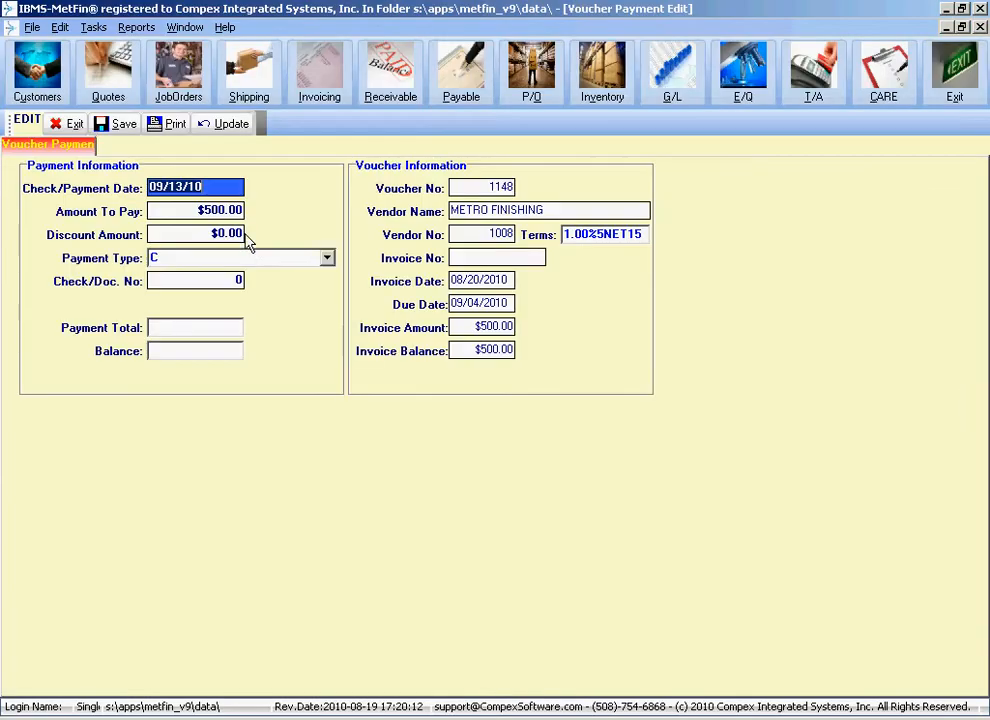
{"action": "left_click", "coordinate": [221, 209]}
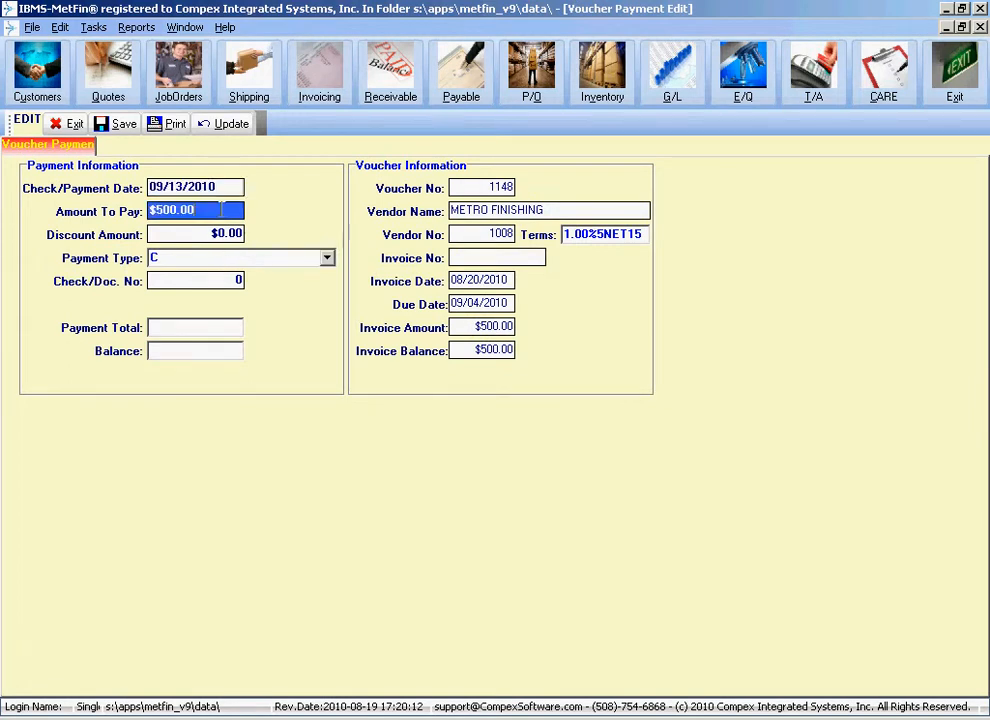
{"action": "type", "text": "3000"}
{"action": "key", "text": "BackSpace"}
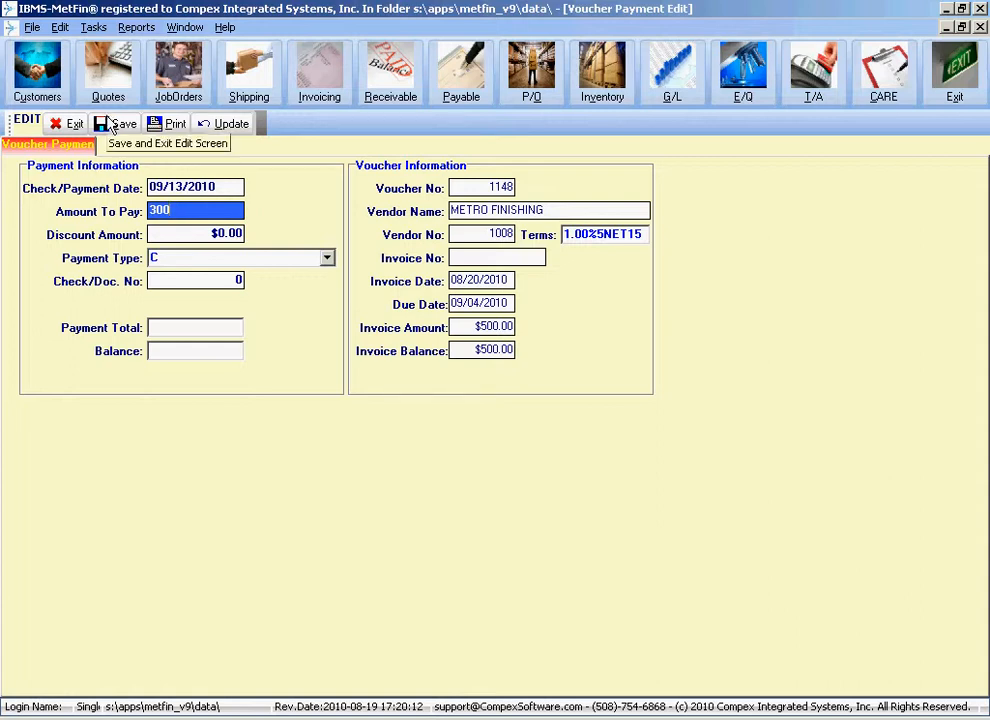
{"action": "left_click", "coordinate": [111, 125]}
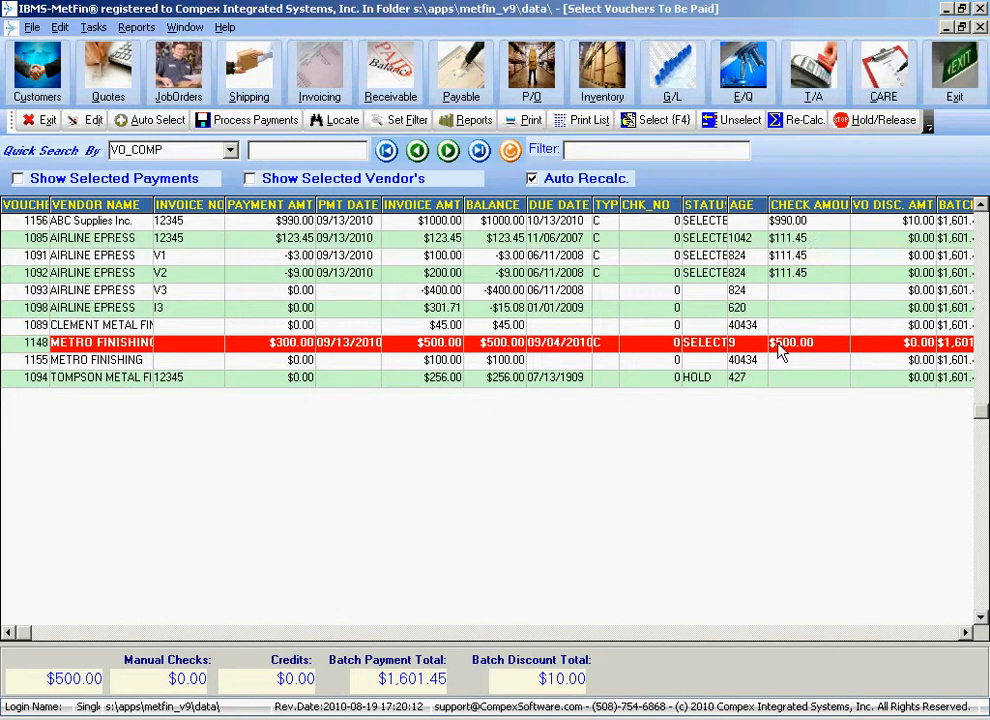
Step: Compare the check amounts across the selected Airline Epress vouchers
{"action": "left_click", "coordinate": [804, 238]}
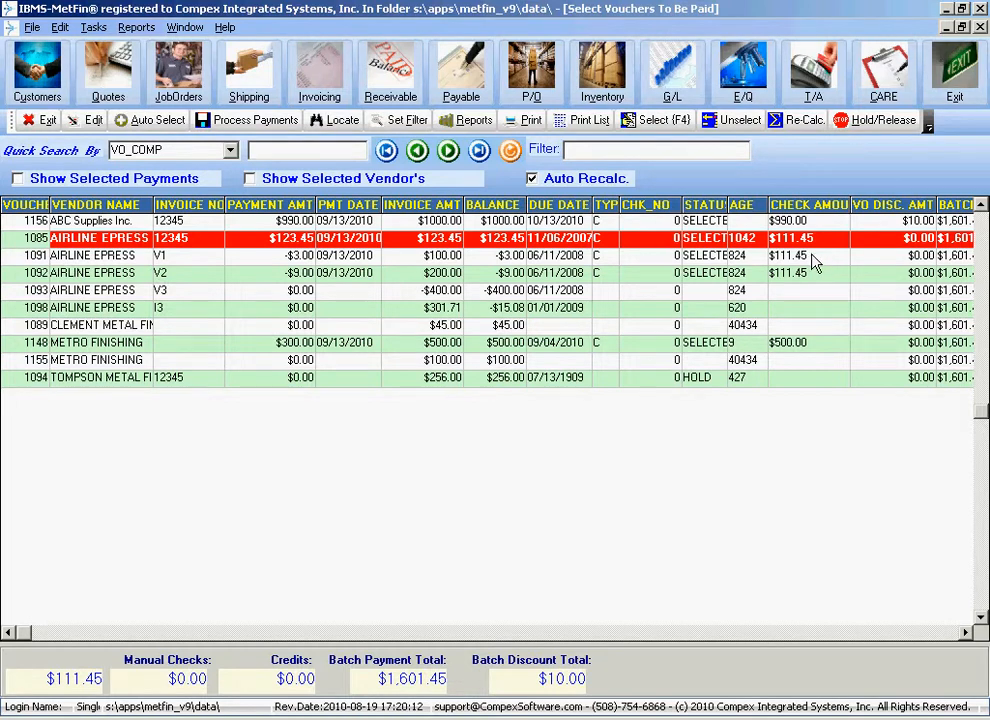
{"action": "key", "text": "Down"}
{"action": "key", "text": "Down"}
{"action": "key", "text": "Up"}
{"action": "key", "text": "Up"}
Step: Recalculate the check and batch amounts from the Metro Finishing voucher by turning Auto Recalc. off and back on
{"action": "left_click", "coordinate": [800, 345]}
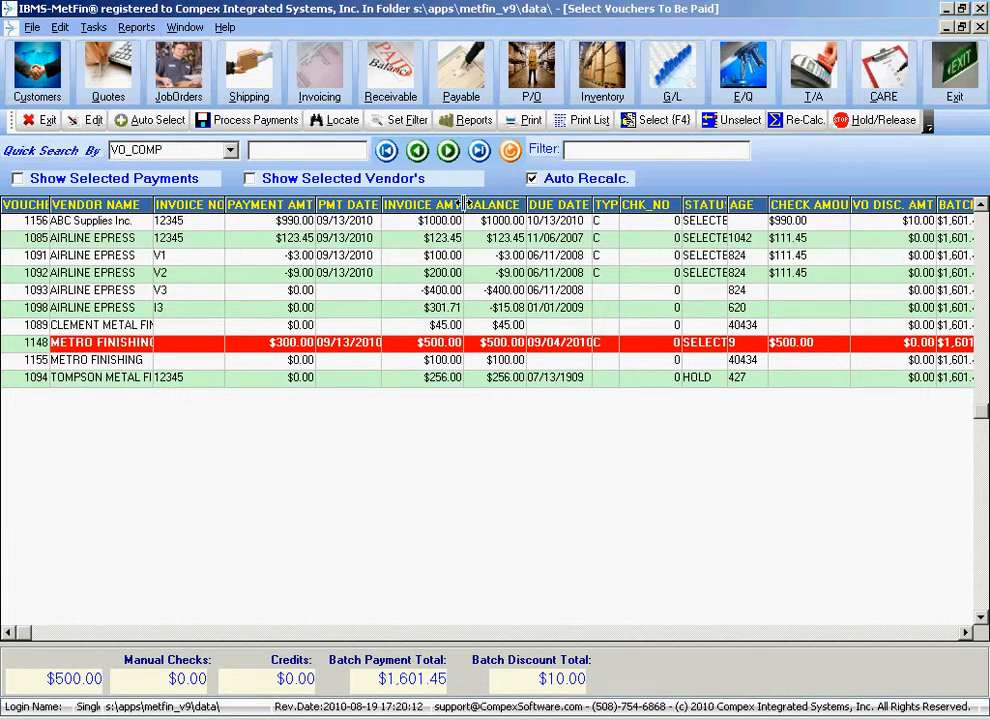
{"action": "left_click", "coordinate": [538, 180]}
{"action": "left_click", "coordinate": [536, 179]}
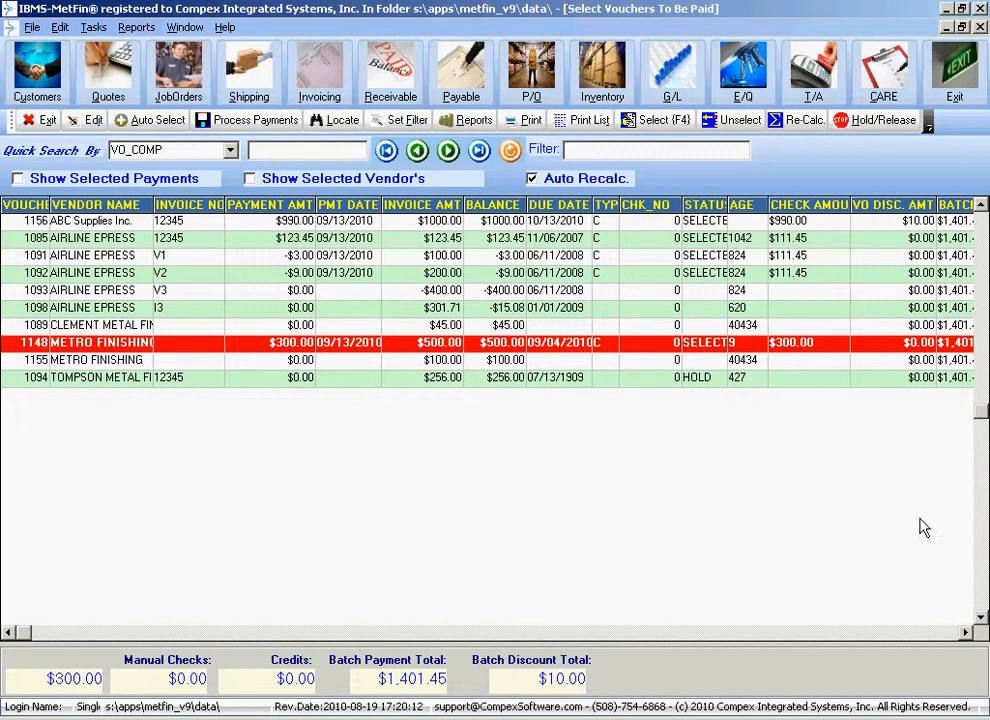
Step: Check the batch total payment and batch discount columns in the voucher list
{"action": "left_click", "coordinate": [966, 632]}
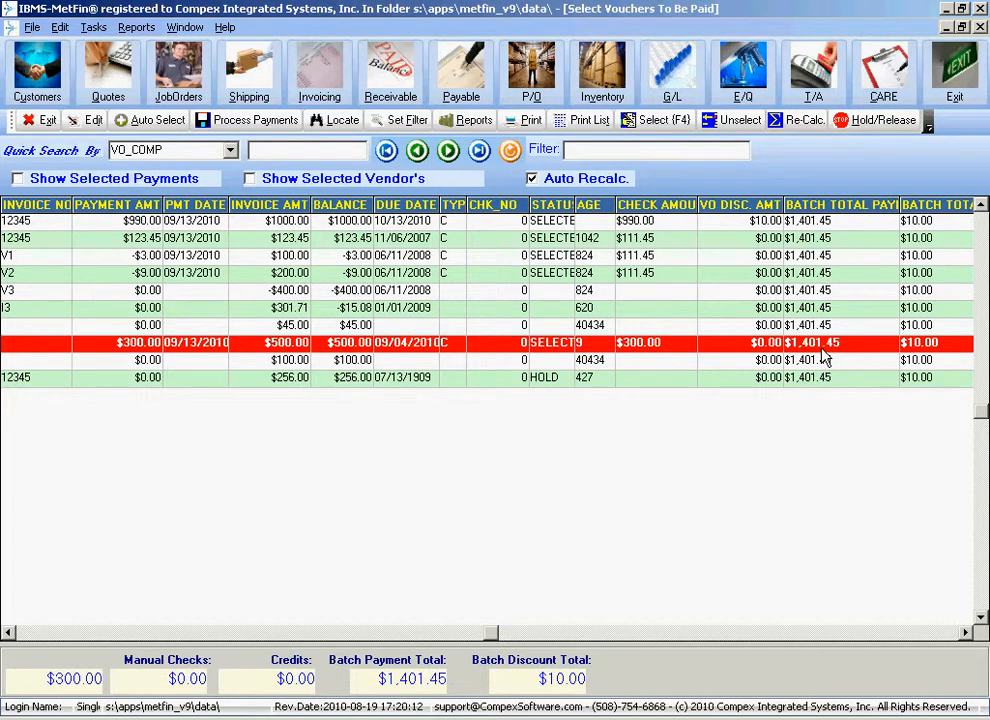
{"action": "left_click", "coordinate": [8, 633]}
{"action": "left_click", "coordinate": [8, 633]}
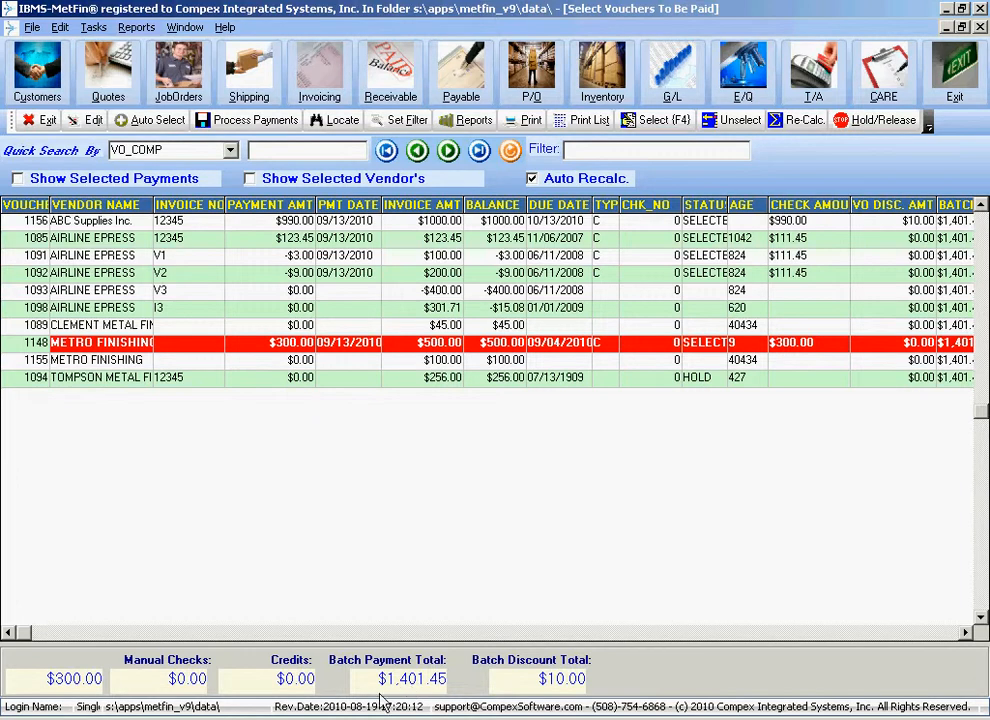
Step: Review the check amount of each selected ABC Supplies, Airline Epress and Metro Finishing voucher
{"action": "left_click", "coordinate": [783, 272]}
{"action": "left_click", "coordinate": [788, 238]}
{"action": "left_click", "coordinate": [789, 221]}
{"action": "left_click", "coordinate": [790, 242]}
{"action": "left_click", "coordinate": [790, 256]}
{"action": "left_click", "coordinate": [790, 273]}
{"action": "left_click", "coordinate": [790, 343]}
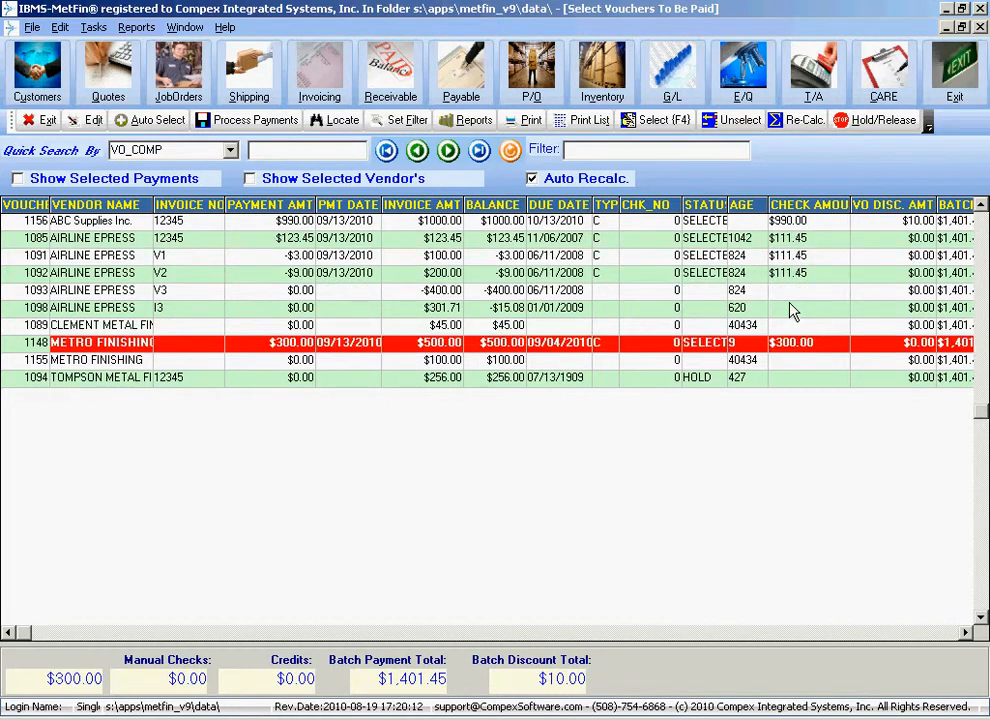
Step: Show only the selected payments and review the Airline Epress vouchers among them
{"action": "left_click", "coordinate": [105, 180]}
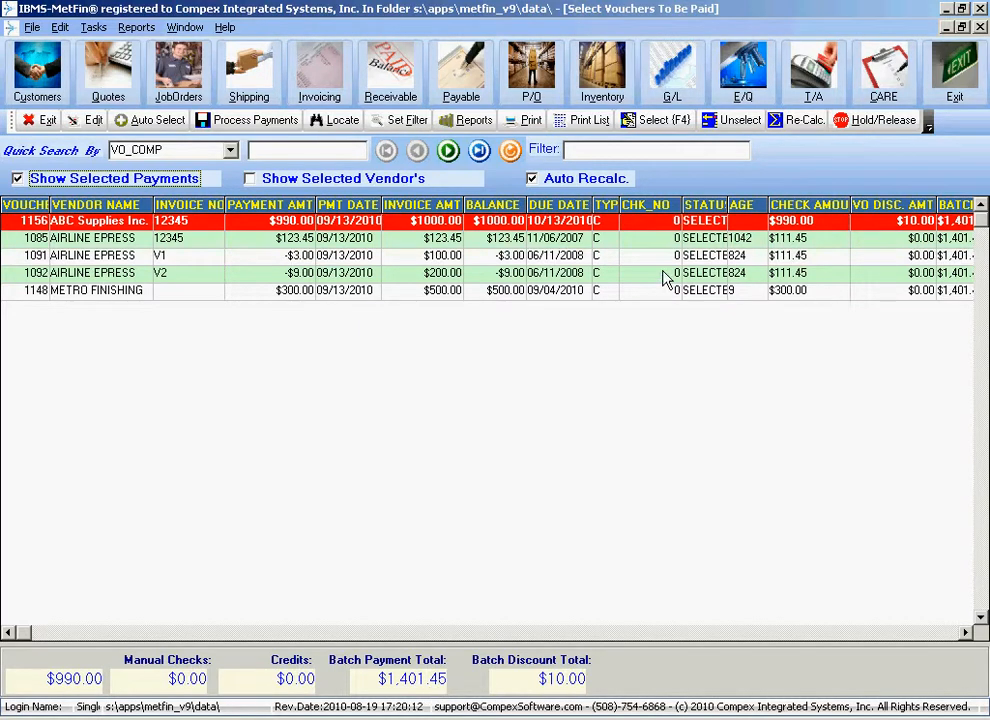
{"action": "left_click", "coordinate": [203, 256]}
{"action": "left_click", "coordinate": [458, 238]}
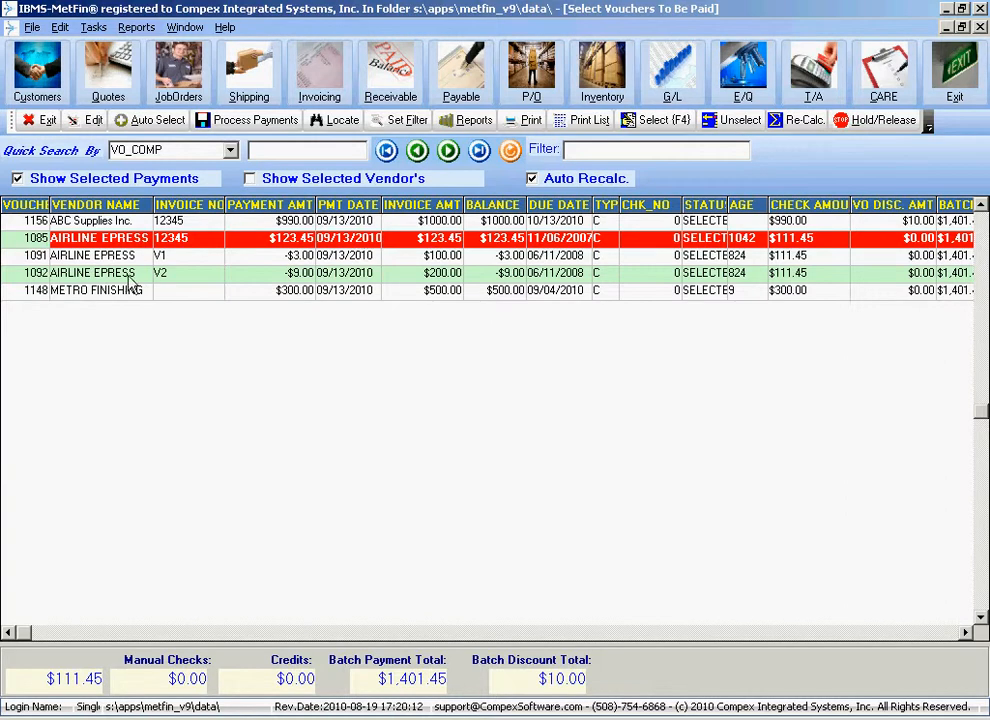
Step: Process the selected payments and choose to print the checks now
{"action": "left_click", "coordinate": [260, 126]}
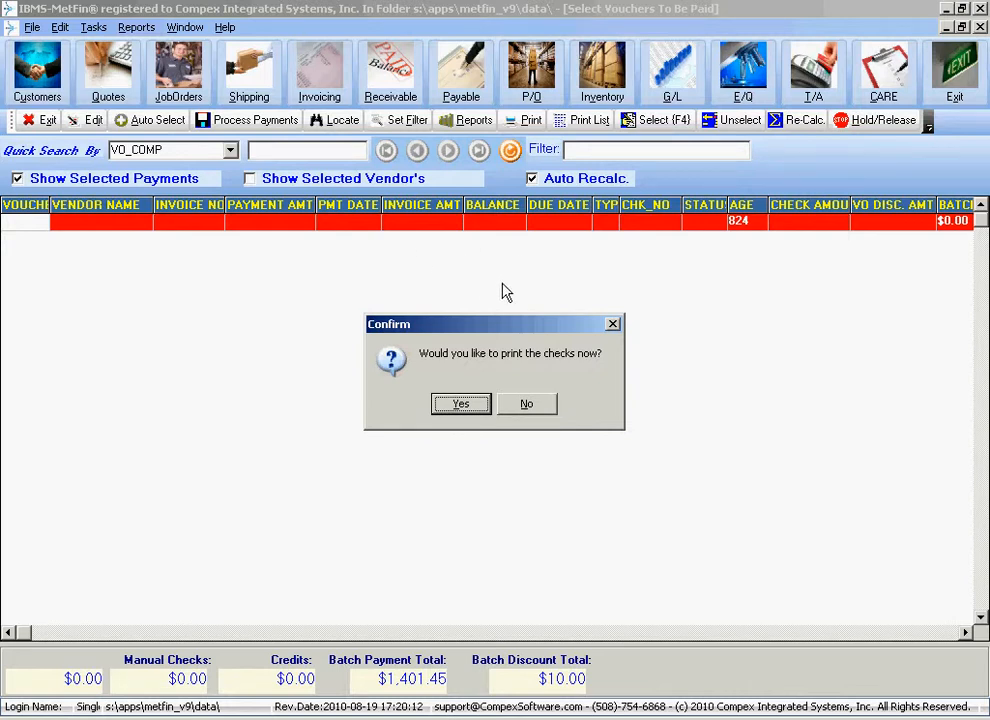
{"action": "left_click_drag", "start_coordinate": [477, 326], "coordinate": [475, 242]}
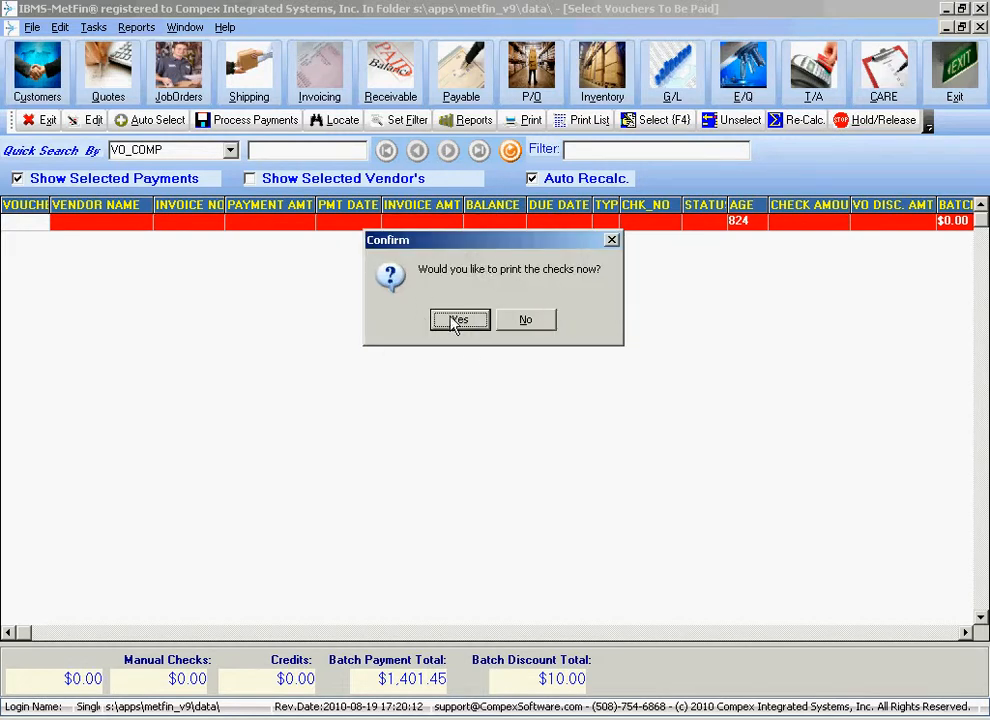
{"action": "left_click", "coordinate": [455, 321]}
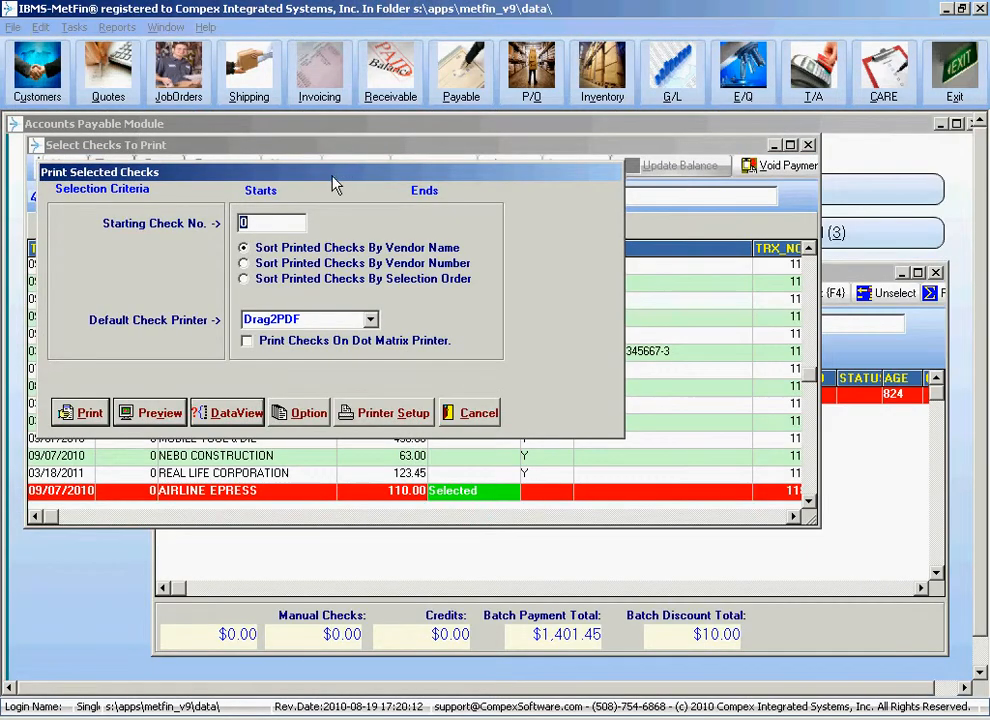
Step: Clear the warning and windows around the Print Selected Checks options, and preview the checks with starting check number 123
{"action": "left_click_drag", "start_coordinate": [335, 180], "coordinate": [576, 119]}
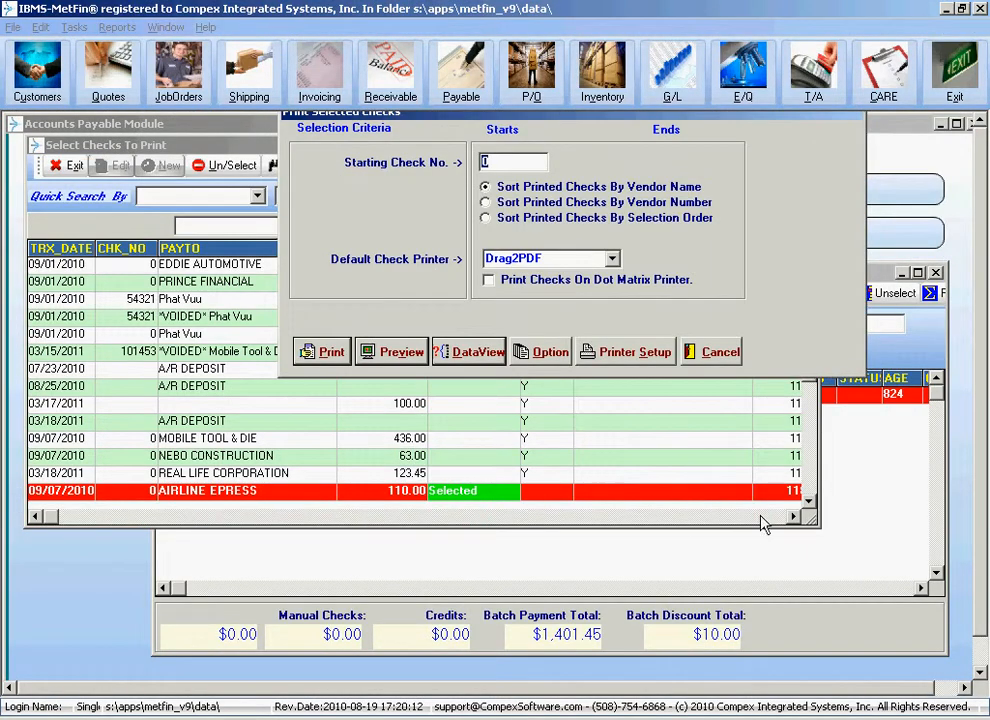
{"action": "left_click", "coordinate": [812, 510]}
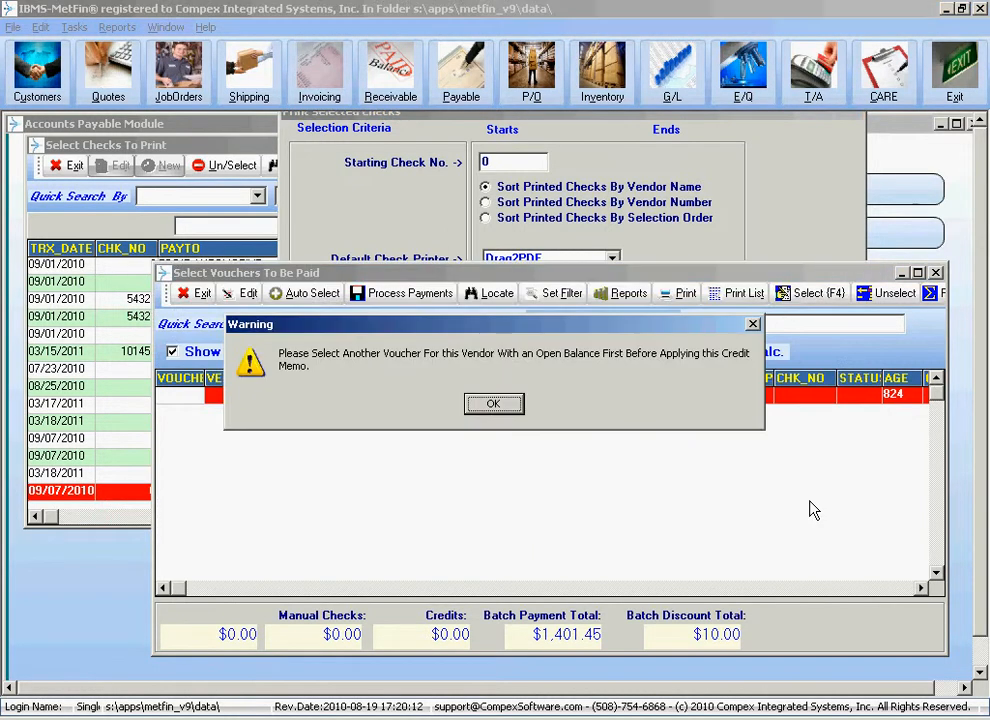
{"action": "left_click", "coordinate": [492, 404]}
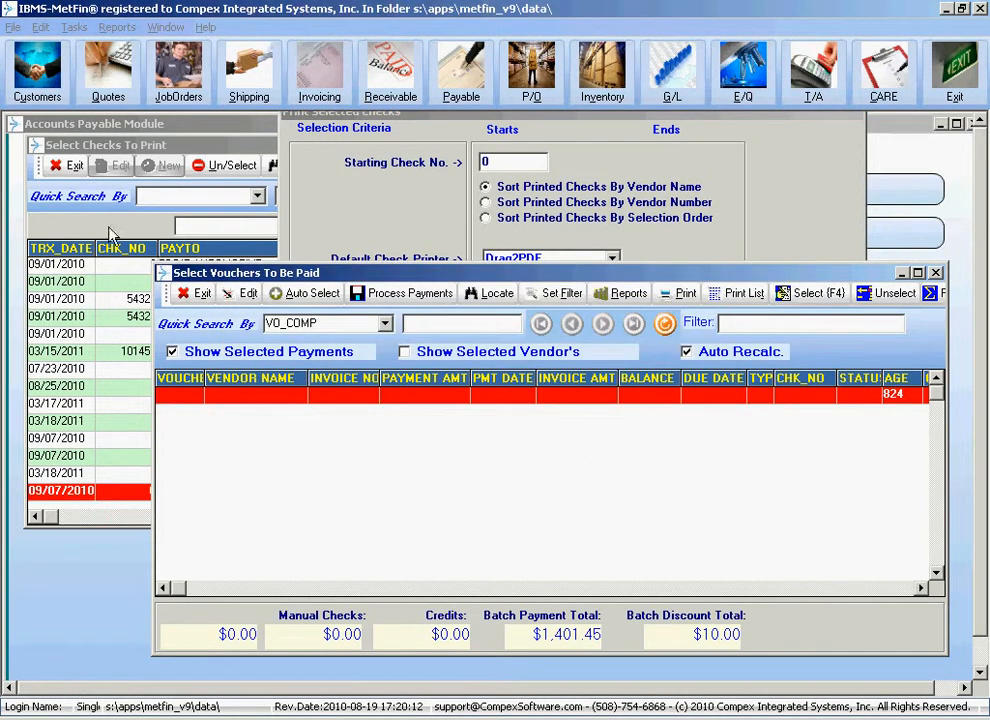
{"action": "left_click", "coordinate": [74, 165]}
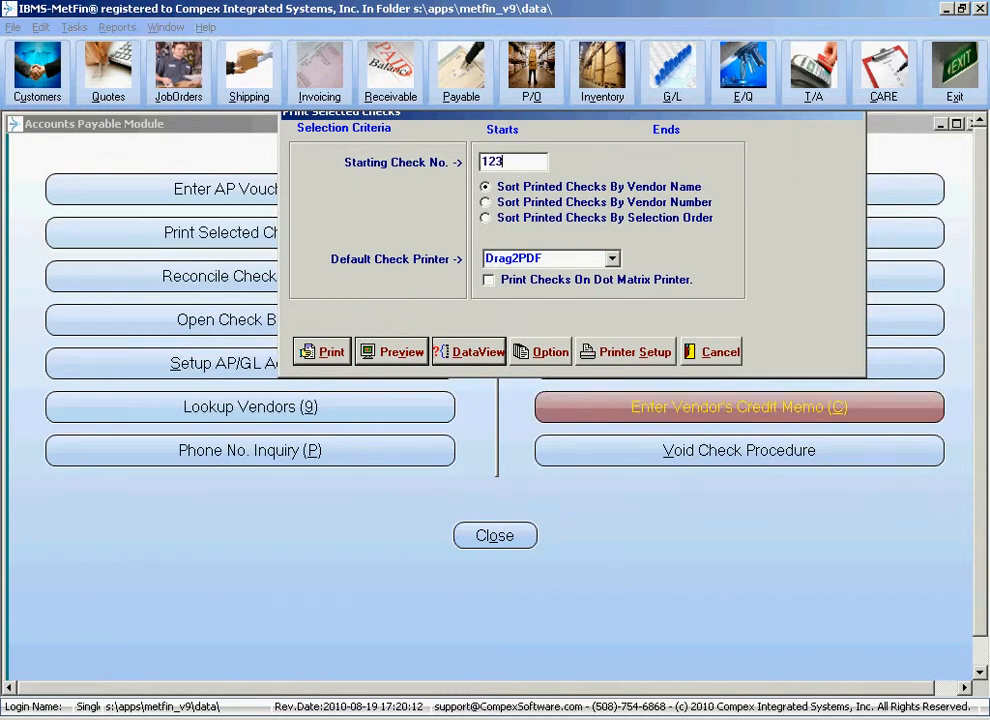
{"action": "left_click", "coordinate": [401, 352]}
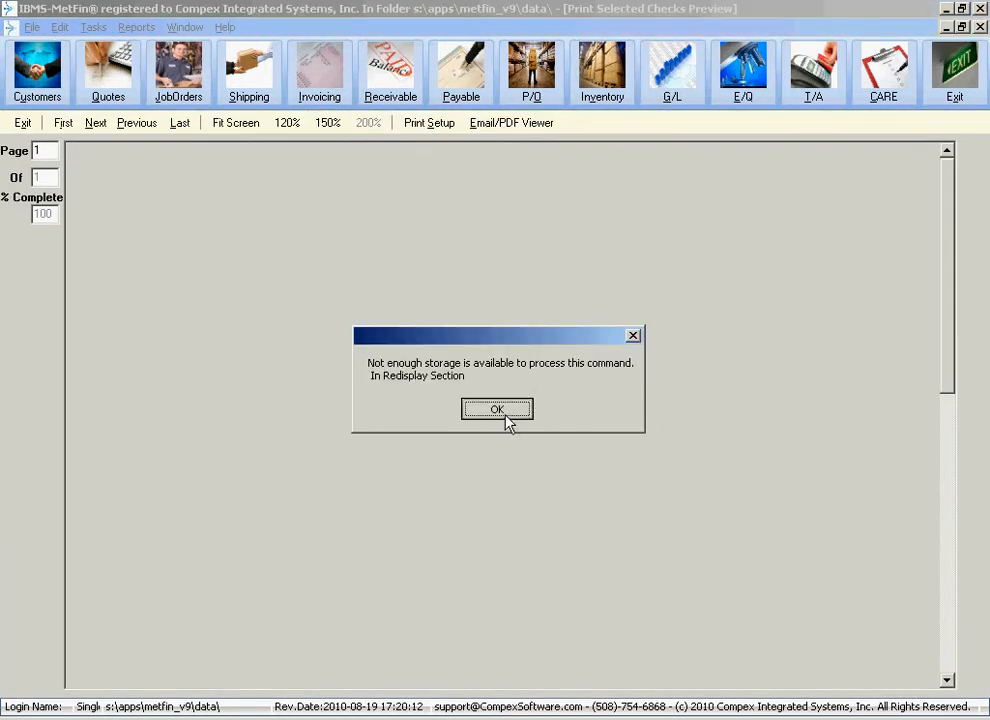
{"action": "left_click", "coordinate": [507, 414]}
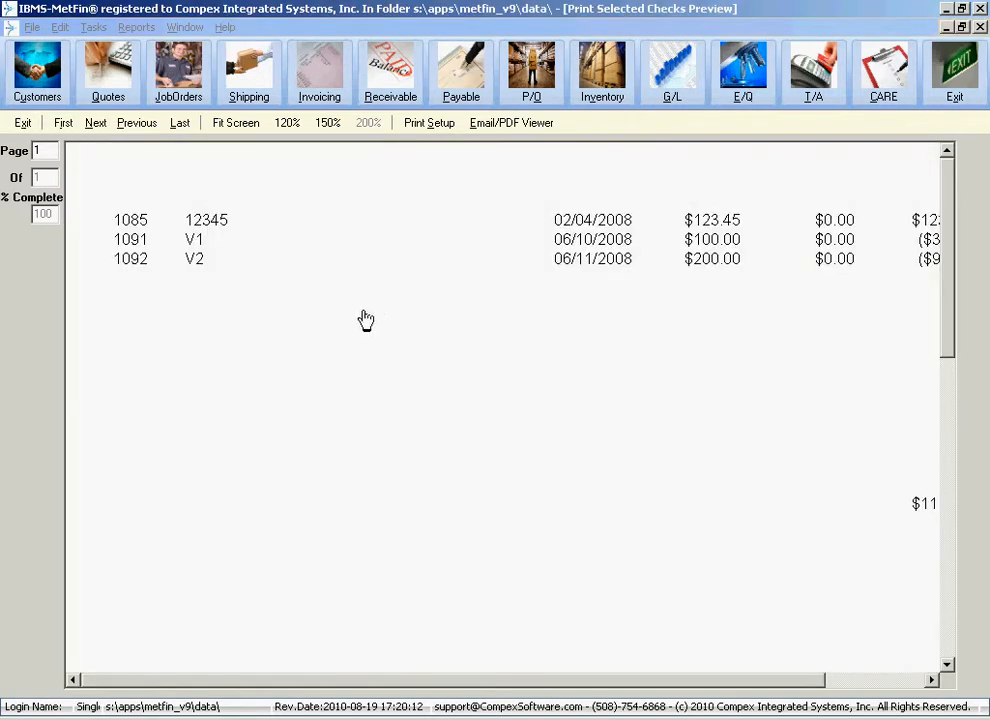
Step: Examine the Airline Epress check and its voucher stubs in the preview, and advance through the following checks
{"action": "left_click_drag", "start_coordinate": [598, 458], "coordinate": [240, 210]}
{"action": "left_click_drag", "start_coordinate": [466, 415], "coordinate": [559, 232]}
{"action": "left_click_drag", "start_coordinate": [347, 450], "coordinate": [343, 304]}
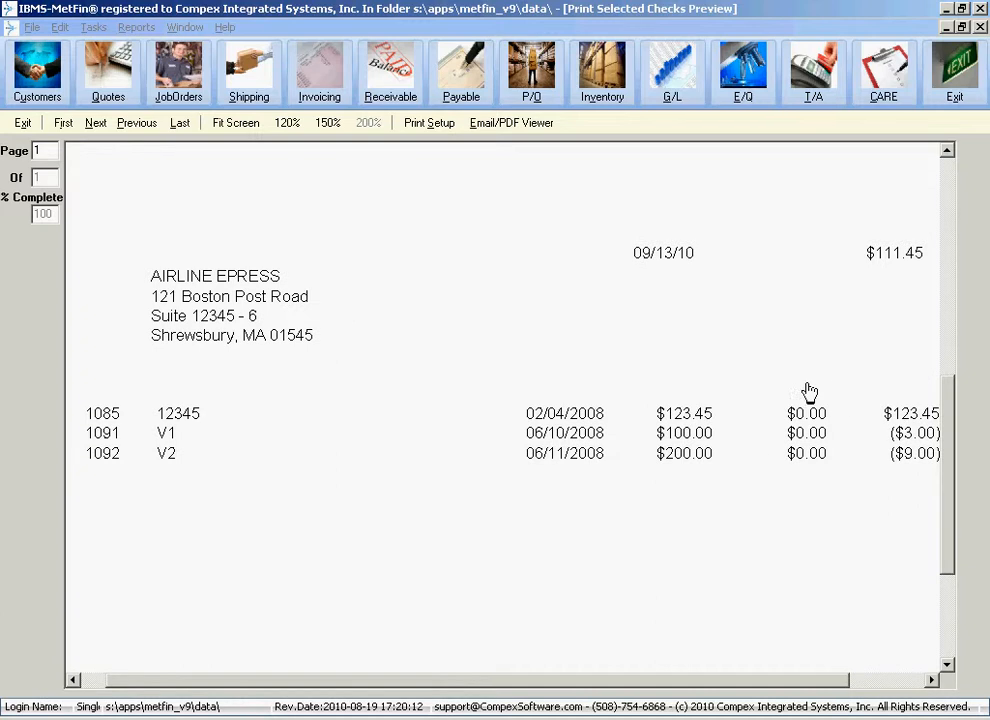
{"action": "left_click_drag", "start_coordinate": [809, 393], "coordinate": [824, 323]}
{"action": "left_click_drag", "start_coordinate": [281, 648], "coordinate": [470, 422]}
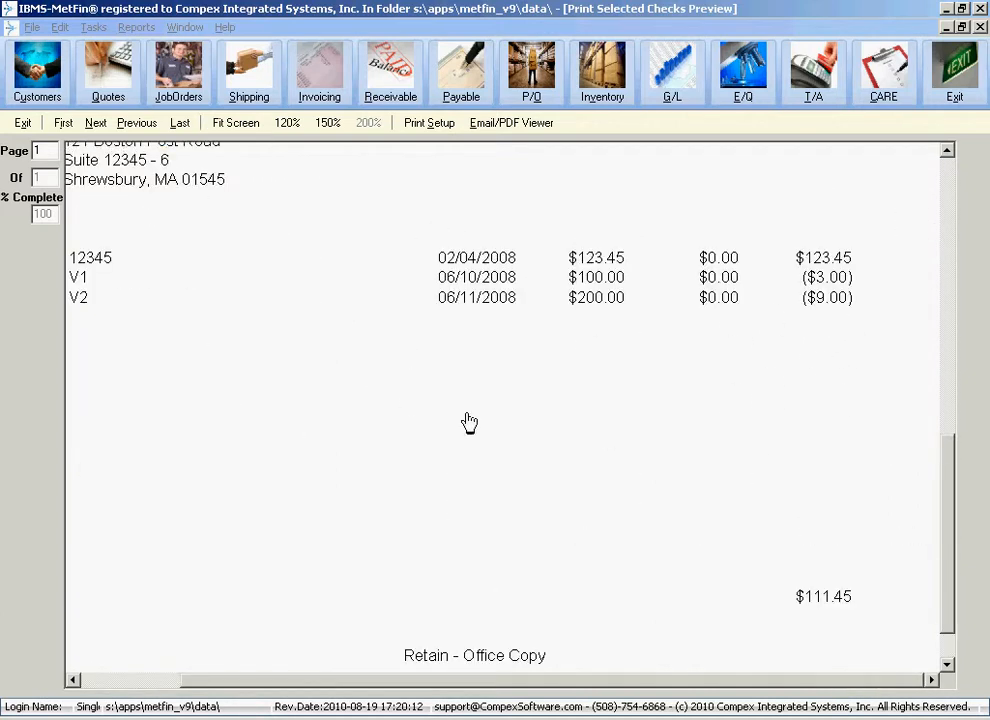
{"action": "left_click", "coordinate": [21, 121]}
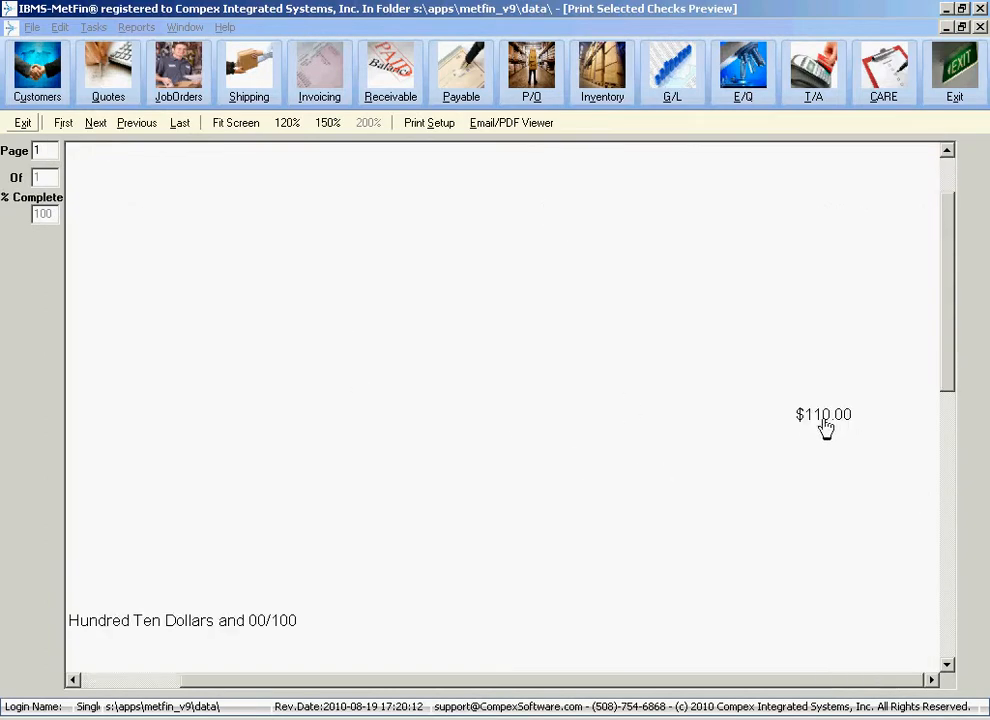
{"action": "left_click", "coordinate": [22, 121]}
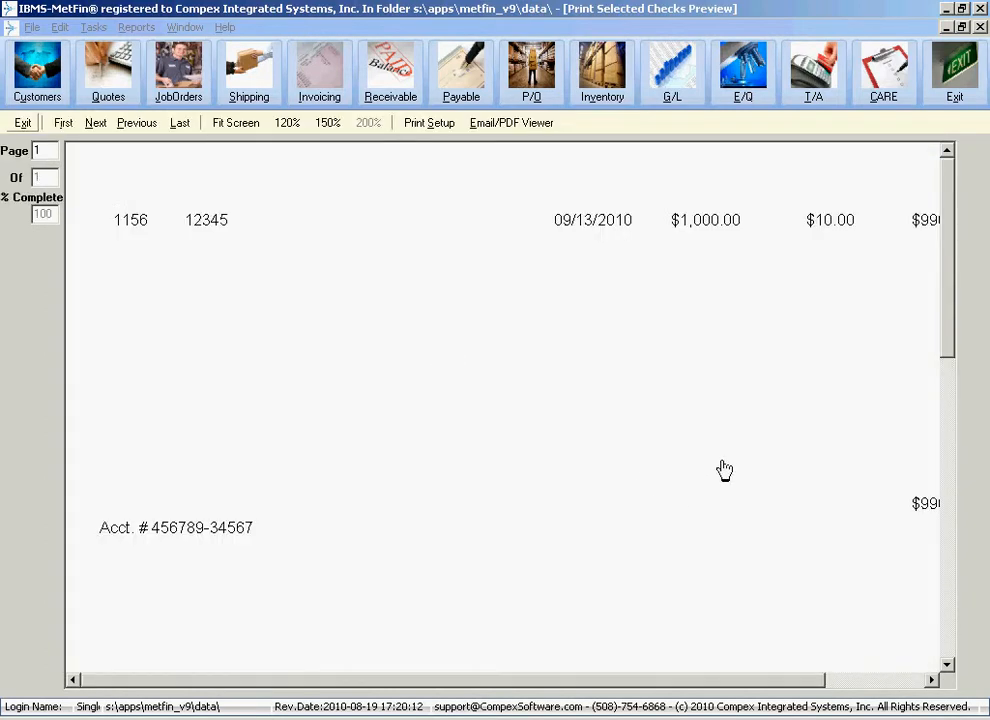
Step: Finish examining the ABC Supplies check preview, close it, and review the selected checks in the list, including the 110.00 Airline Epress payment
{"action": "left_click_drag", "start_coordinate": [720, 469], "coordinate": [594, 434]}
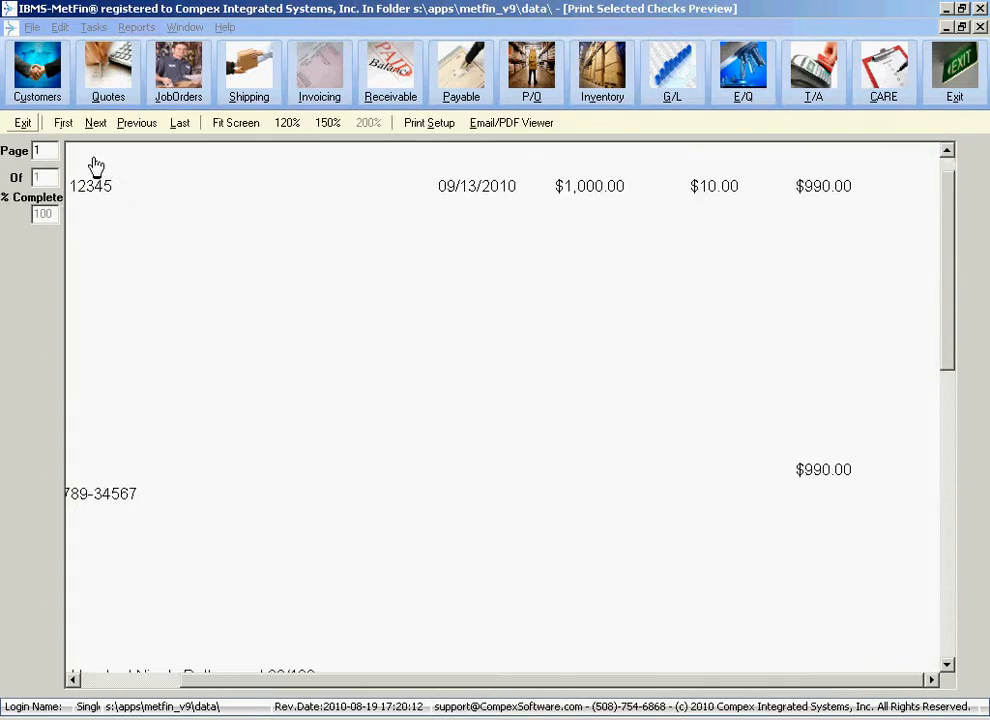
{"action": "left_click", "coordinate": [22, 121]}
{"action": "left_click", "coordinate": [712, 352]}
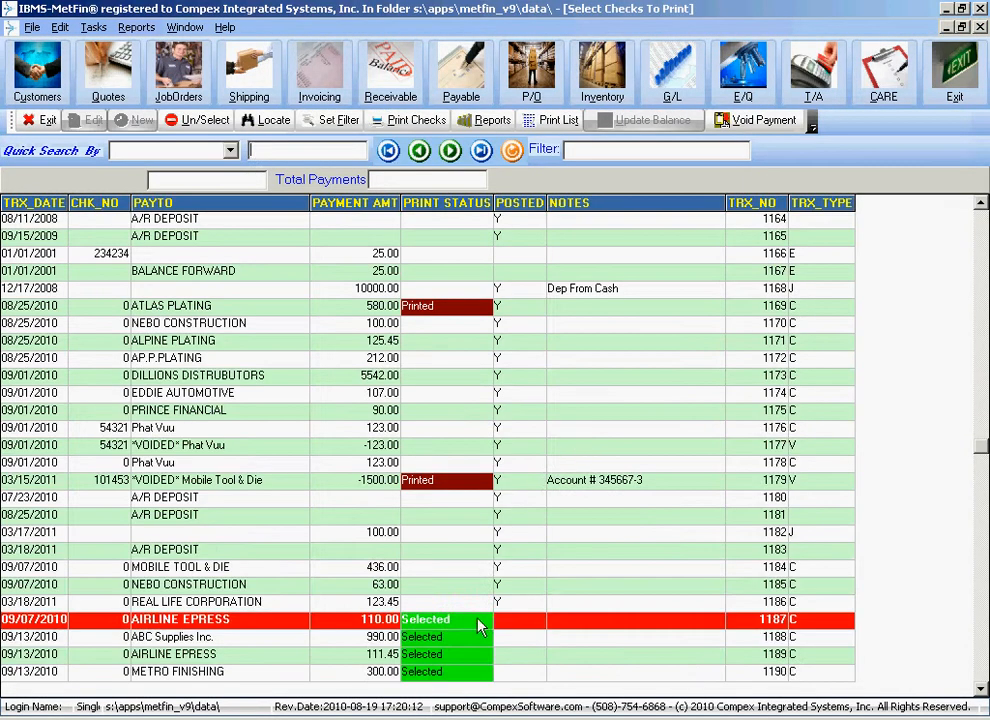
{"action": "left_click", "coordinate": [983, 688]}
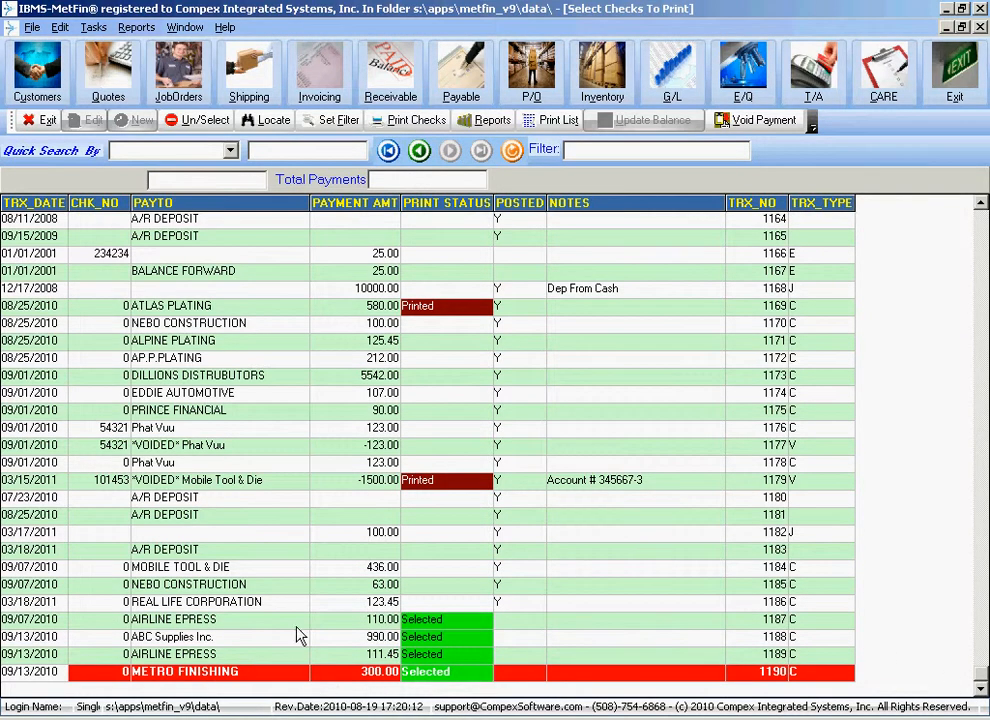
{"action": "left_click", "coordinate": [347, 621]}
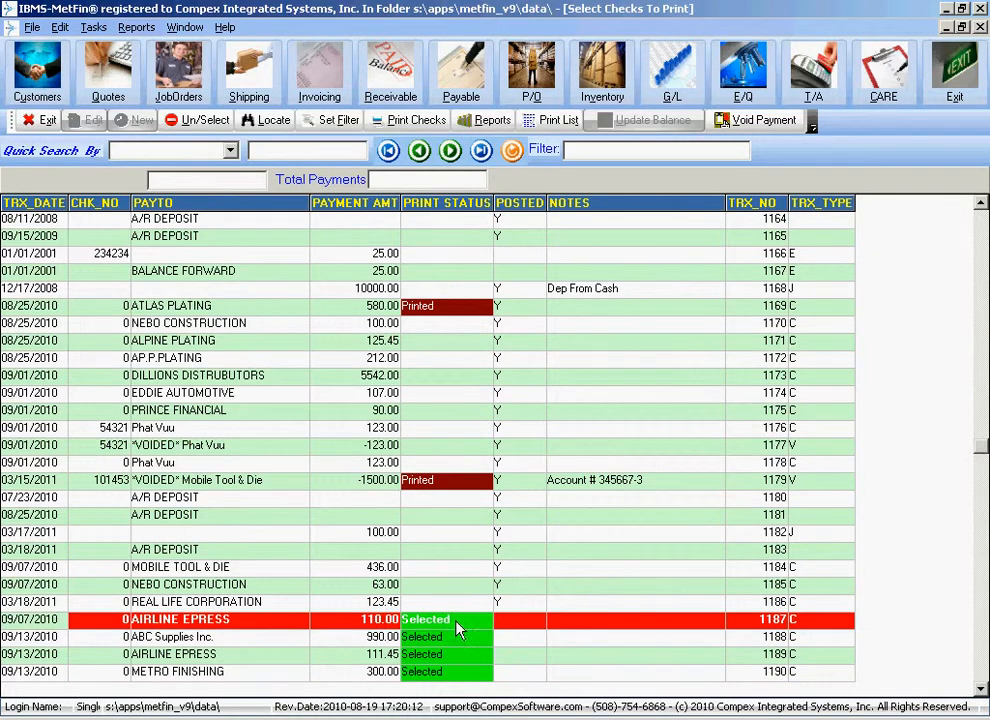
Step: Print the selected checks on the hp color LaserJet 255 printer with starting check number 10123
{"action": "left_click", "coordinate": [424, 126]}
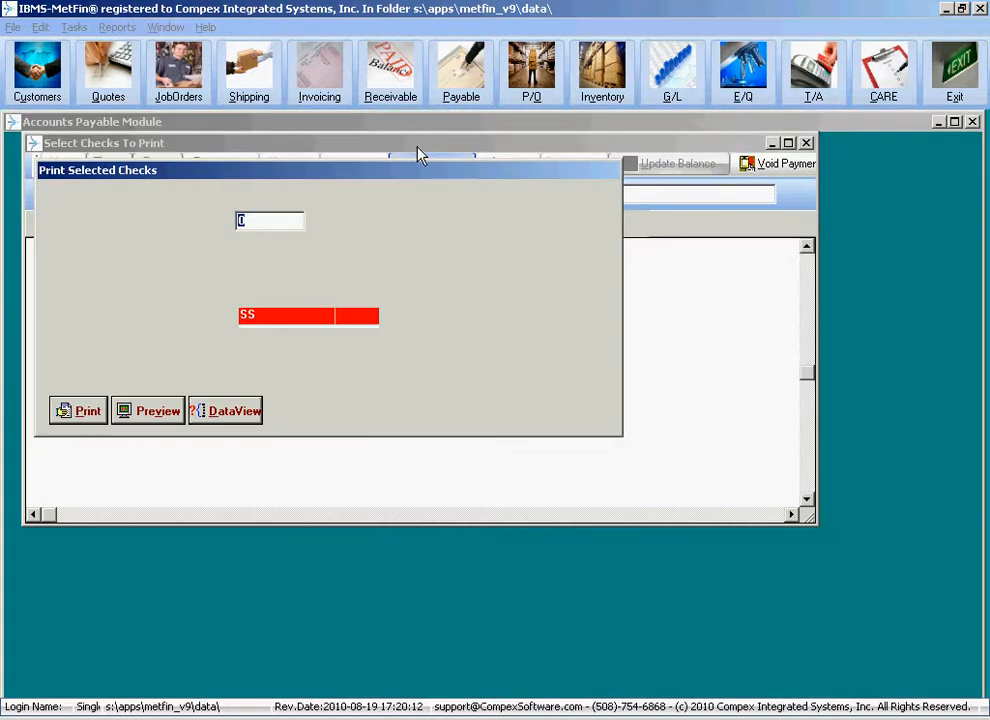
{"action": "left_click", "coordinate": [370, 319]}
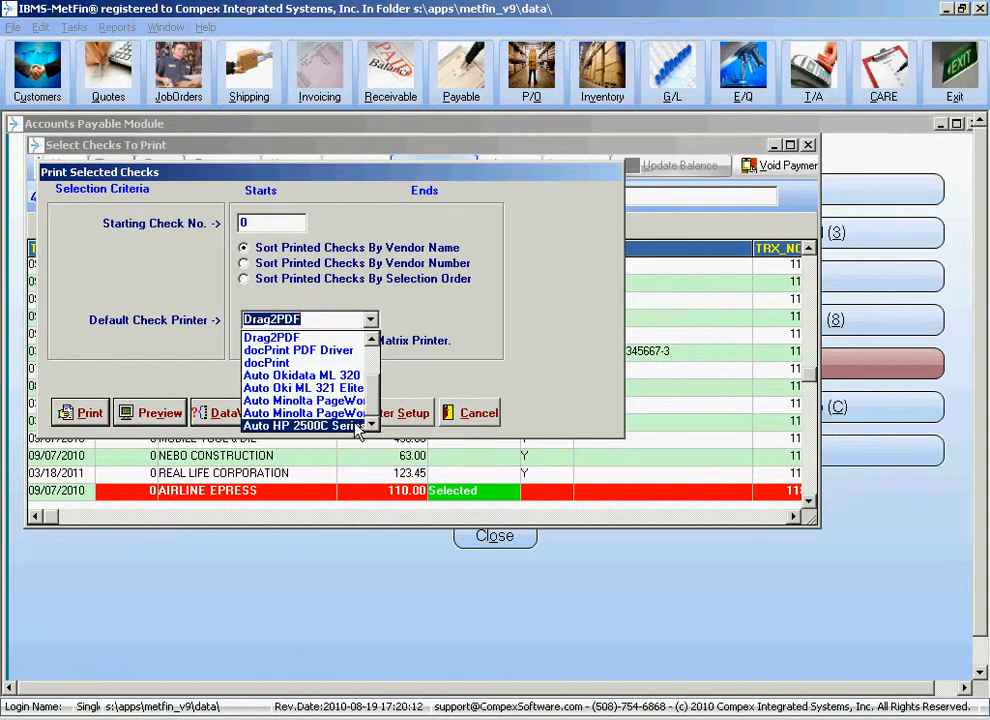
{"action": "scroll", "coordinate": [360, 395], "scroll_direction": "up", "scroll_amount": 2}
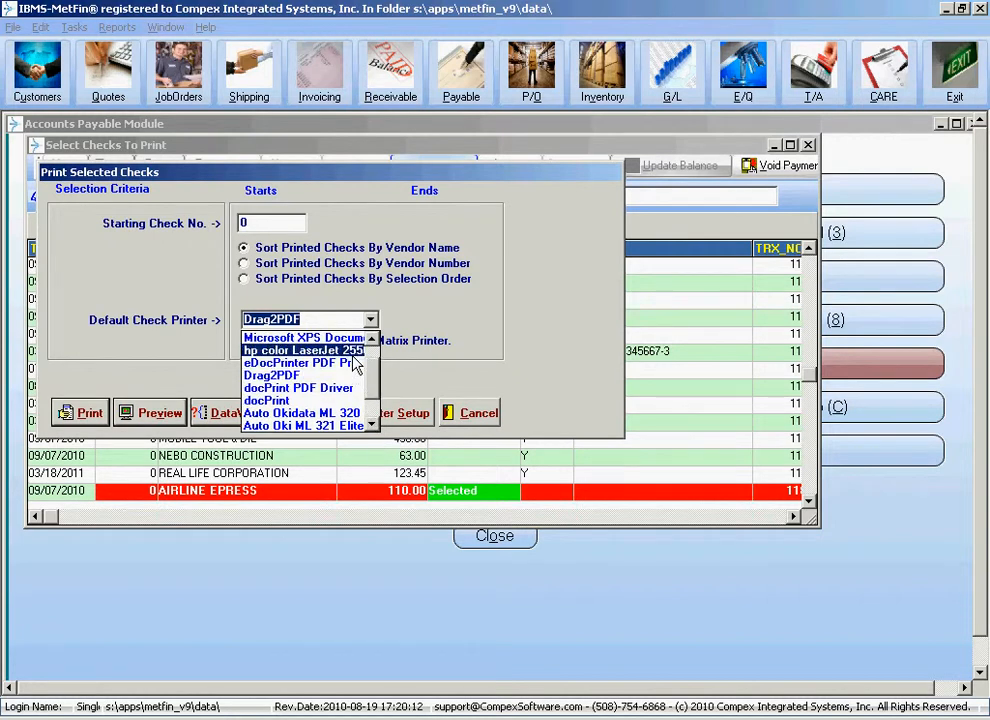
{"action": "left_click", "coordinate": [353, 354]}
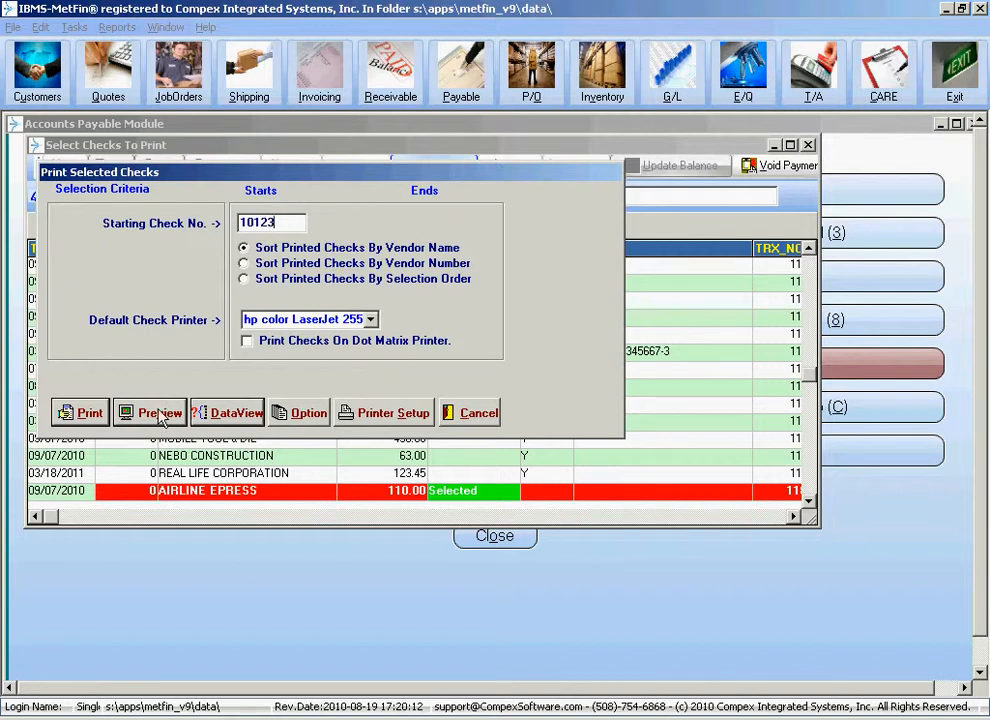
{"action": "left_click", "coordinate": [90, 414]}
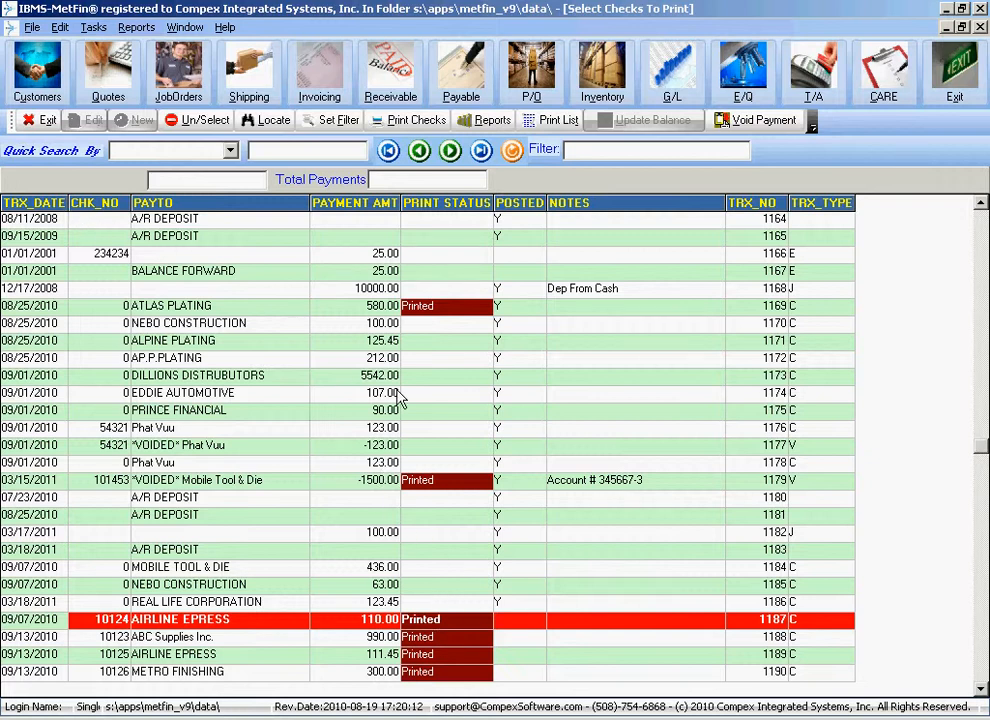
Step: Try to mark the printed 110.00 Airline Epress check for reprinting, accepting the reprint warning, and close the check list
{"action": "double_click", "coordinate": [366, 622]}
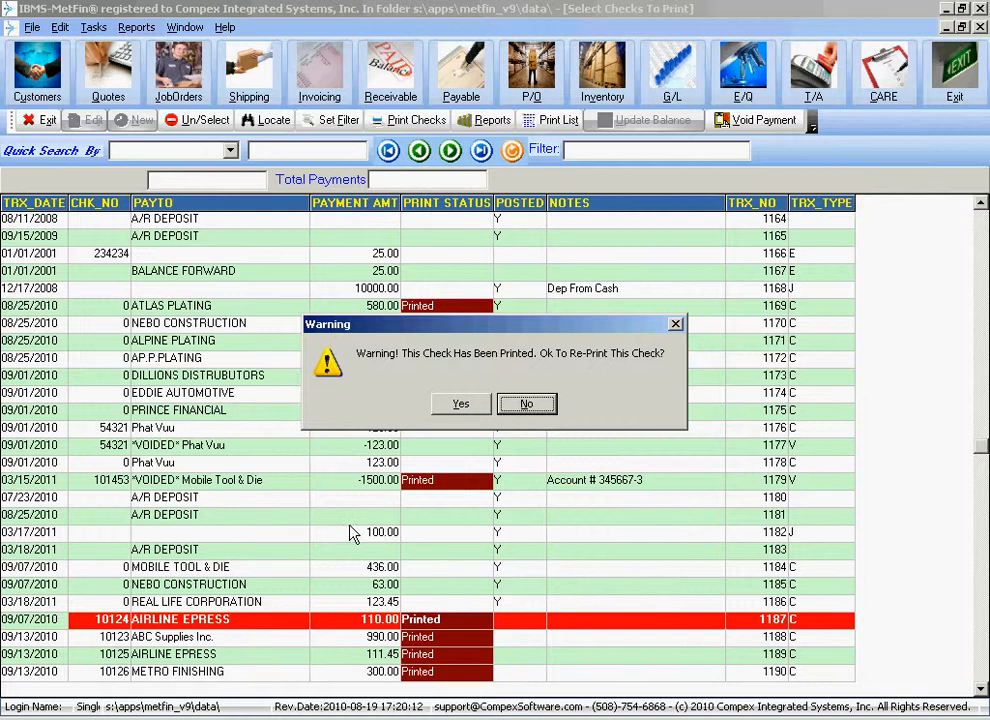
{"action": "left_click", "coordinate": [460, 405]}
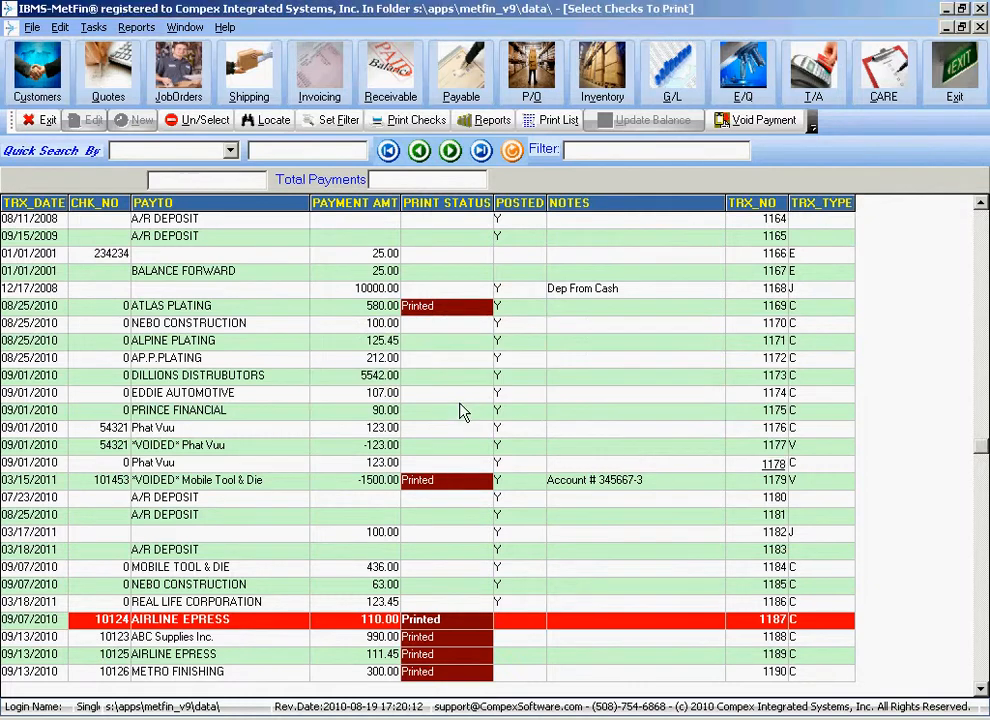
{"action": "left_click", "coordinate": [435, 627]}
{"action": "left_click", "coordinate": [41, 122]}
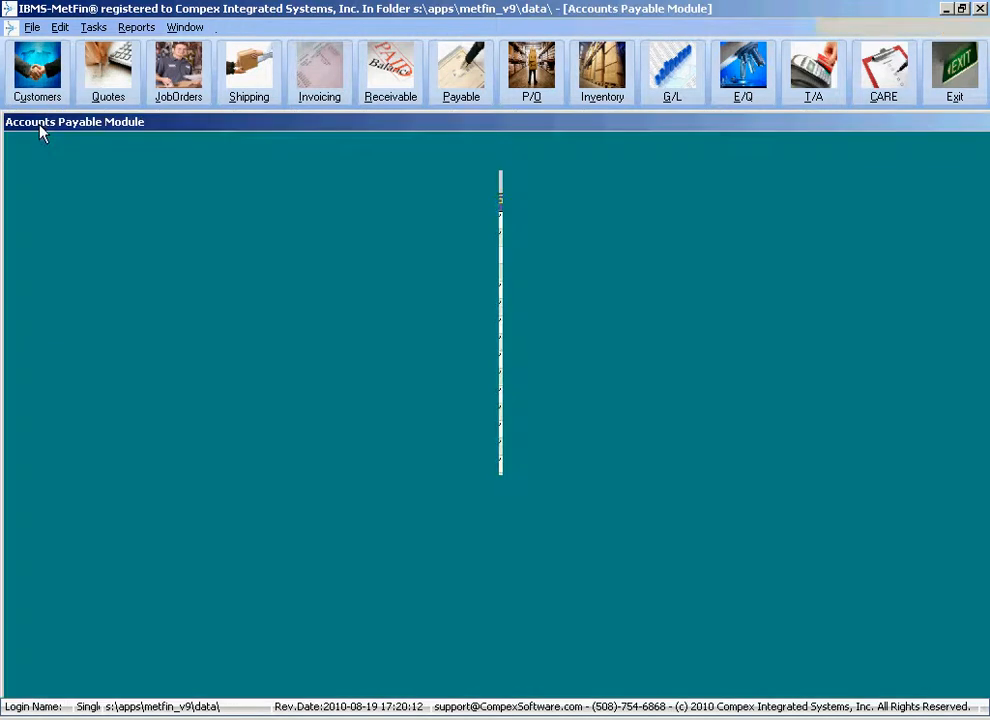